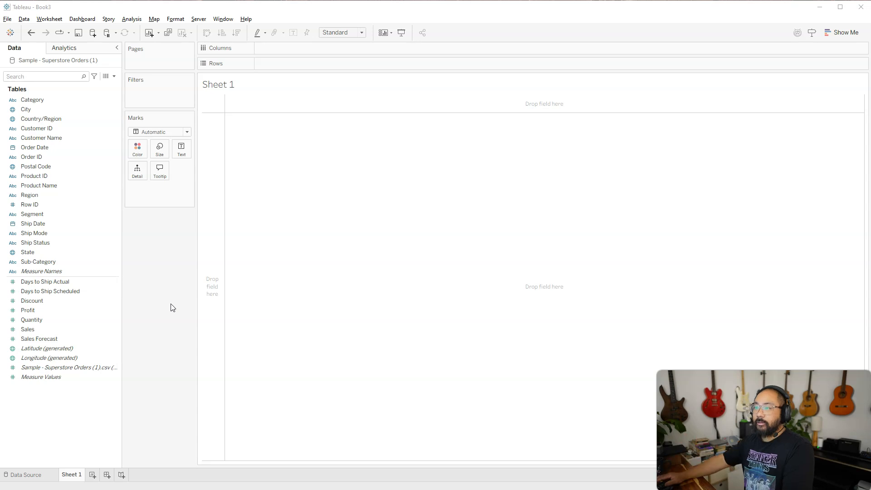
- Build a bar chart of Profit with Category in rows and Region in columns, coloured by Region and labelled with Profit
left_click(39, 99)
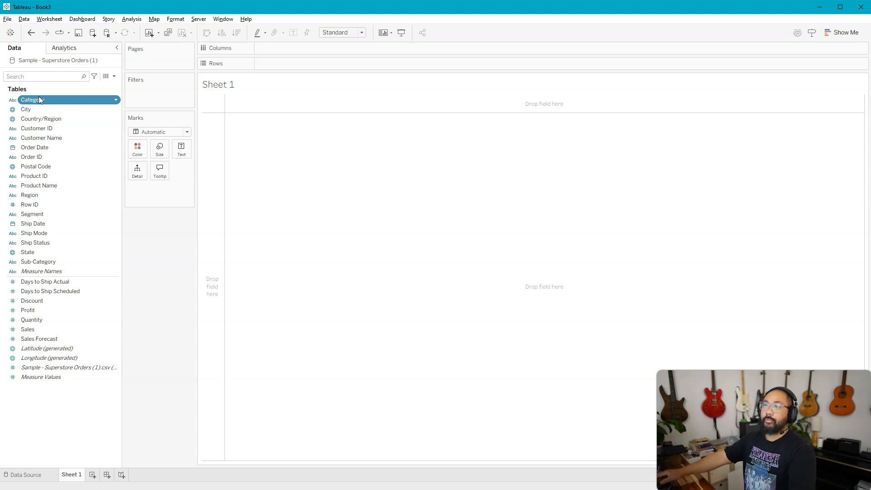
left_click_drag(39, 99, 291, 63)
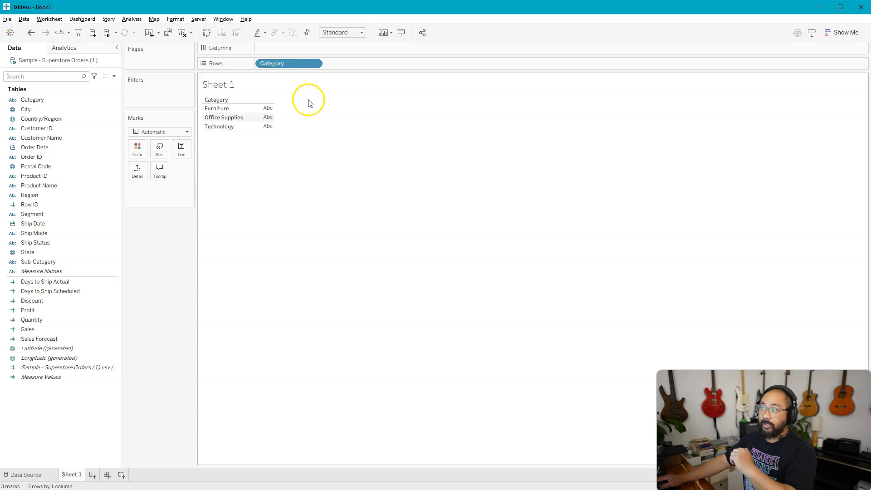
left_click(65, 118)
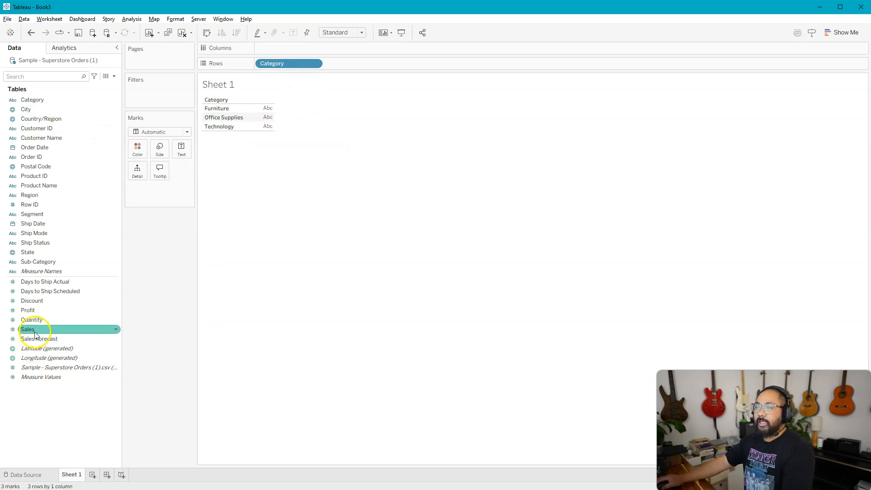
mouse_move(28, 310)
left_mouse_down()
mouse_move(389, 14)
mouse_move(281, 49)
mouse_move(182, 154)
left_mouse_up()
left_click_drag(171, 191, 140, 153)
left_click_drag(157, 193, 147, 280)
left_click_drag(34, 204, 258, 48)
left_click_drag(556, 99, 139, 150)
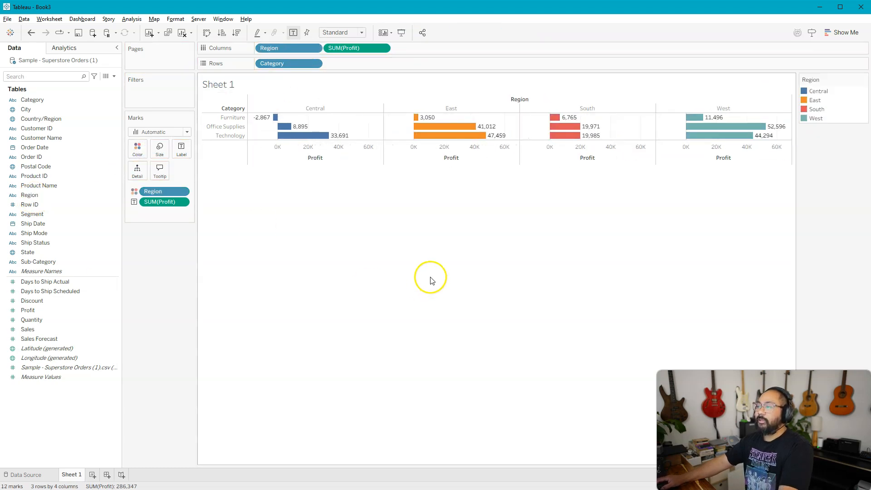
- Fit the bar chart to Entire View and hide the field labels for columns
left_click(341, 32)
left_click(341, 70)
right_click(510, 99)
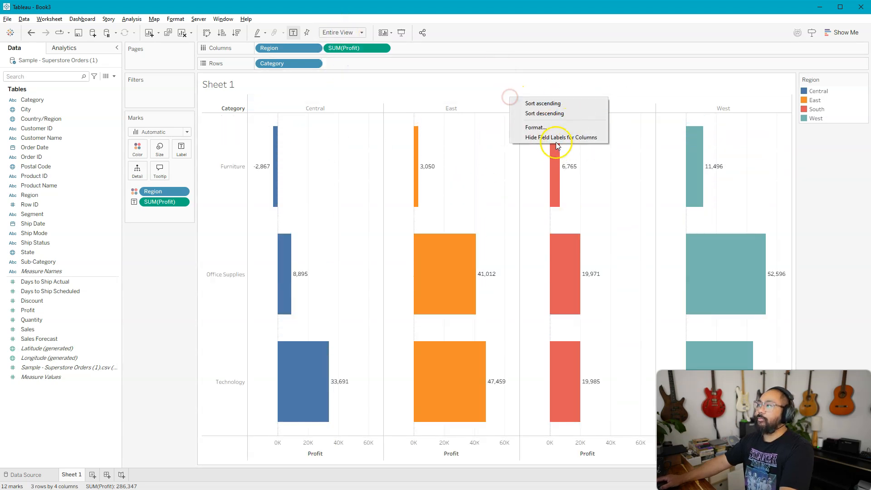
left_click(556, 137)
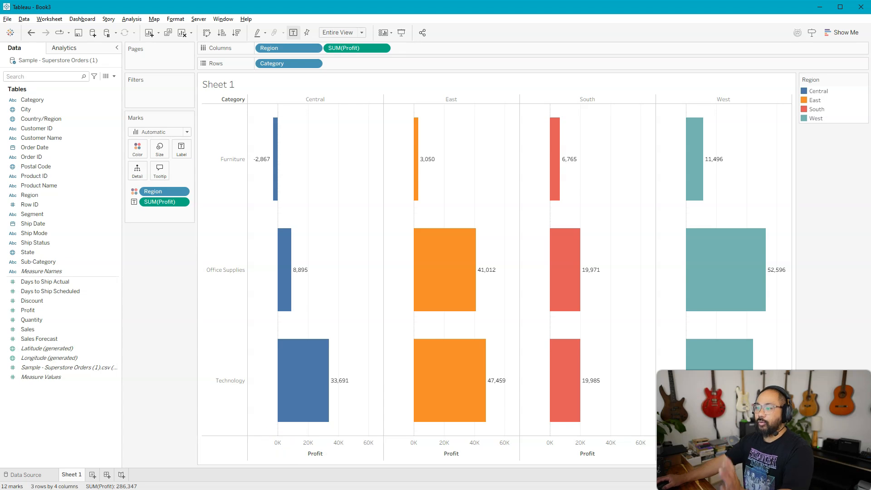
- Create a new worksheet with a map of State, using the Country/Region field as the country in its location settings
left_click(92, 474)
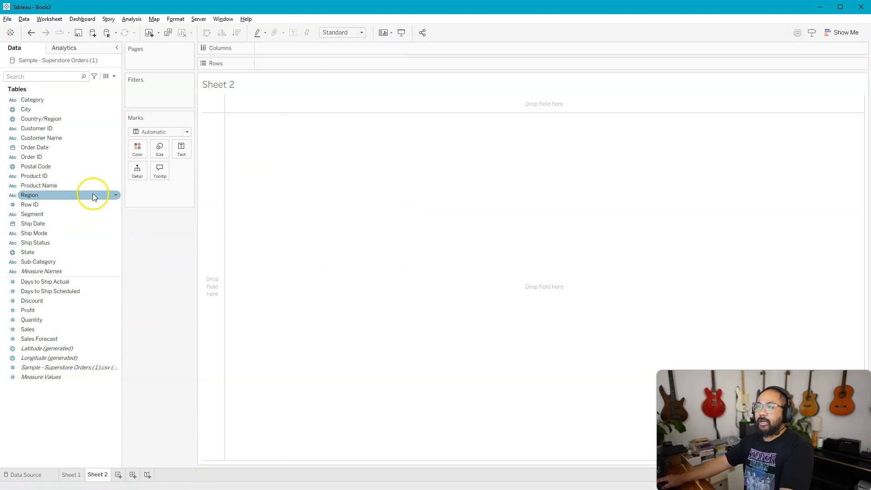
double_click(40, 254)
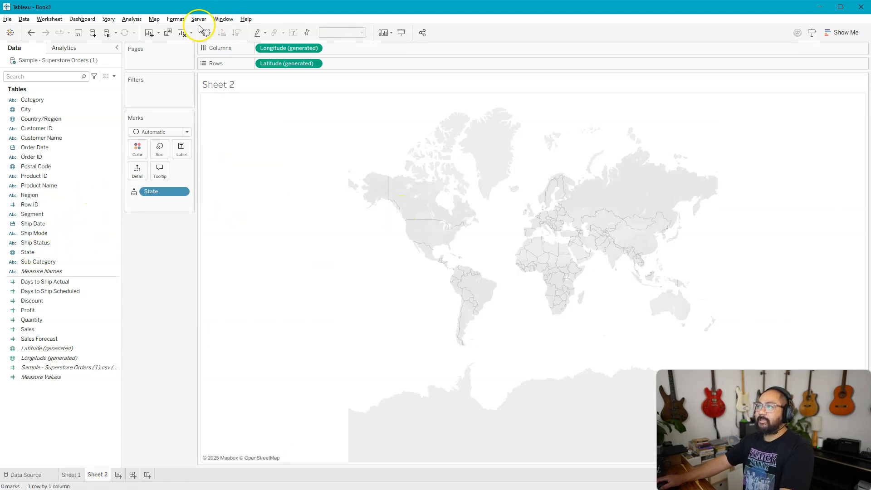
left_click(154, 19)
left_click(180, 59)
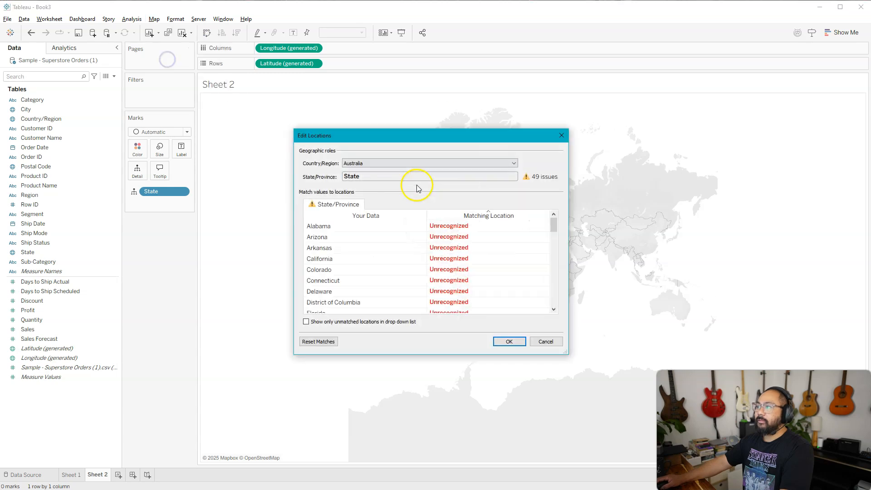
left_click(404, 163)
left_click(369, 203)
left_click(416, 287)
left_click(508, 341)
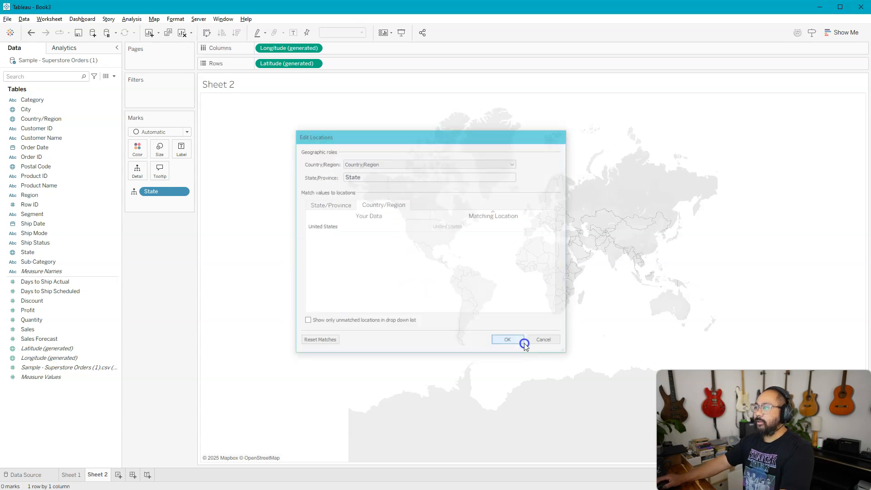
- Size and colour the state marks on the map by Sales, and enlarge the circles
left_click_drag(77, 329, 159, 150)
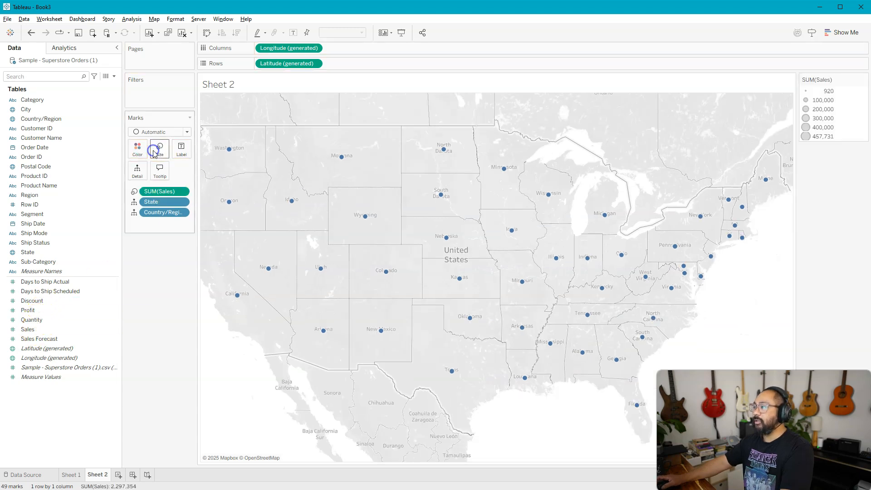
left_click_drag(163, 191, 137, 149)
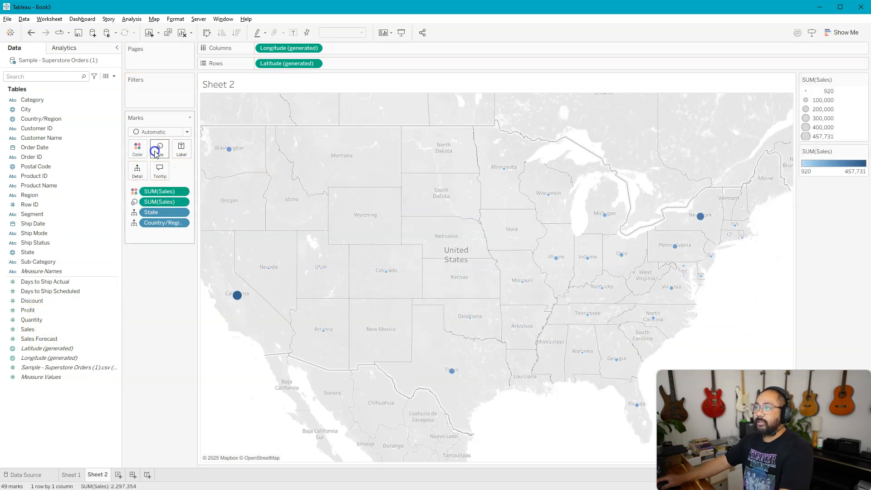
left_click(160, 148)
left_click(218, 172)
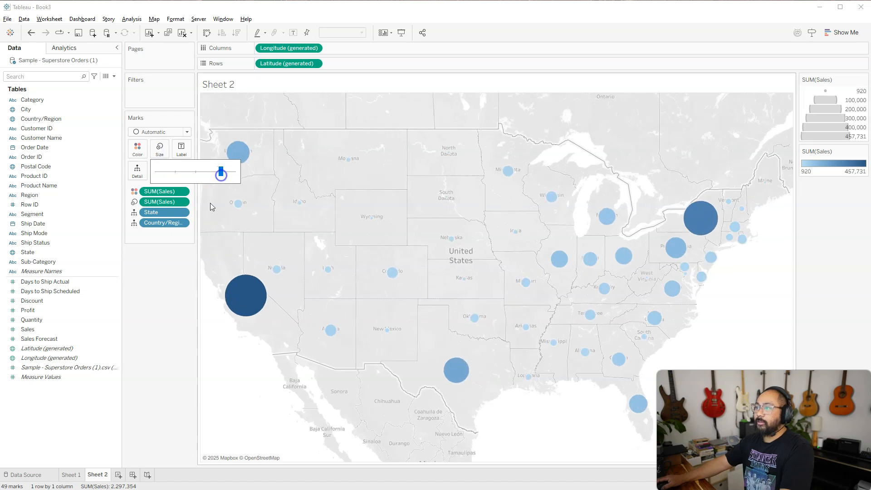
- Colour the state circles on the map by Profit instead of Sales
left_click(815, 169)
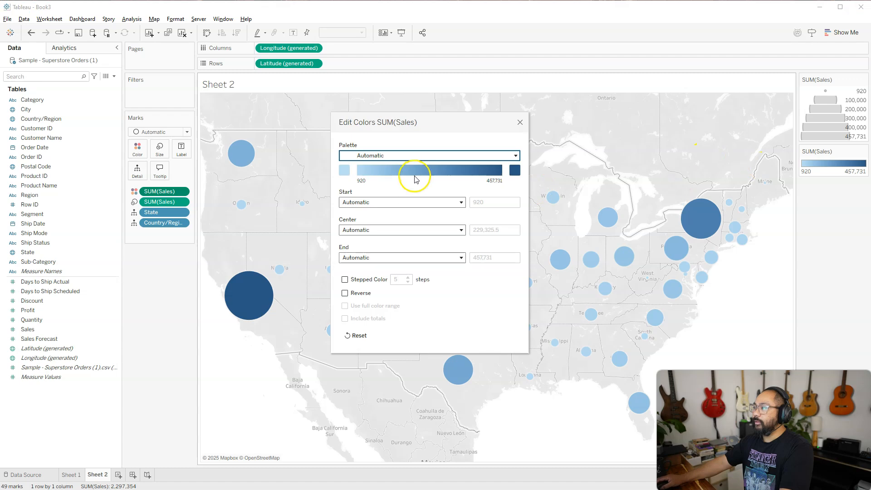
left_click(518, 126)
left_click_drag(27, 310, 137, 158)
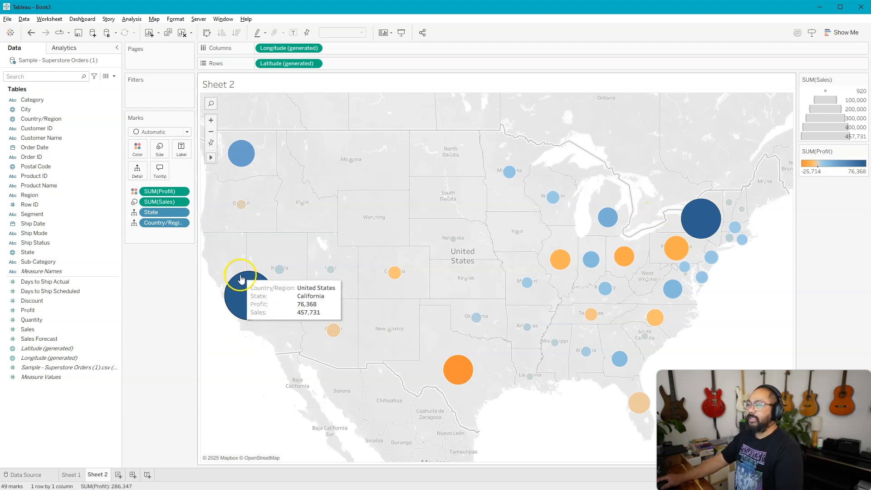
mouse_move(446, 367)
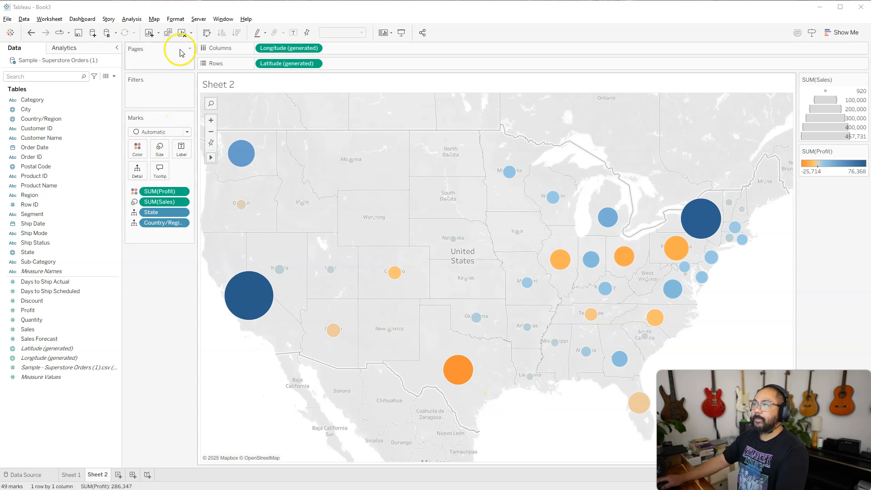
- Set the map's background style to Satellite
left_click(155, 20)
left_click(196, 85)
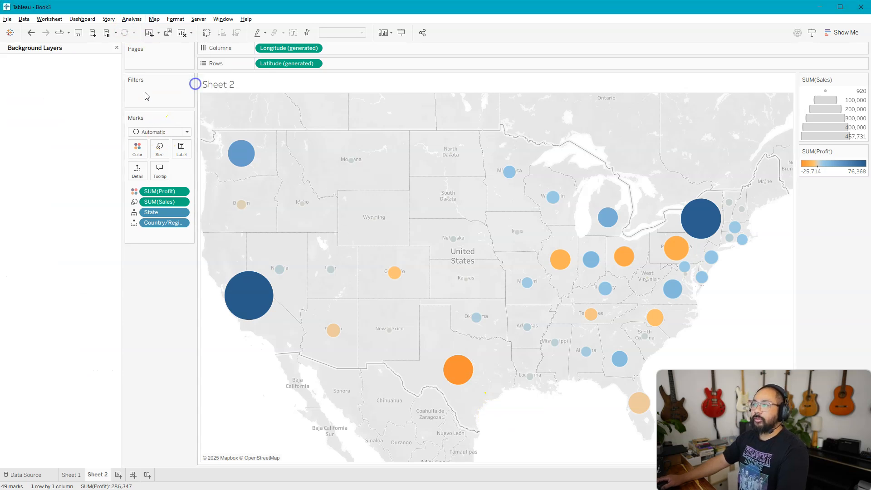
left_click(61, 91)
left_click(58, 114)
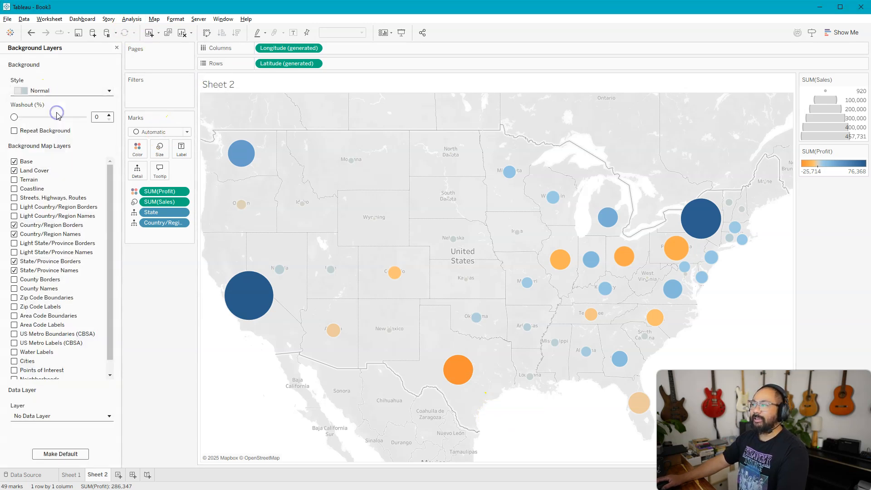
left_click(52, 91)
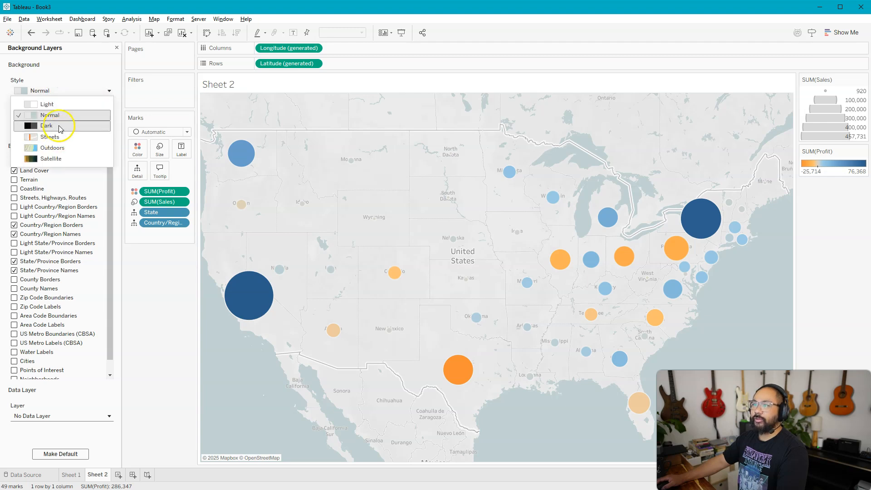
left_click(58, 158)
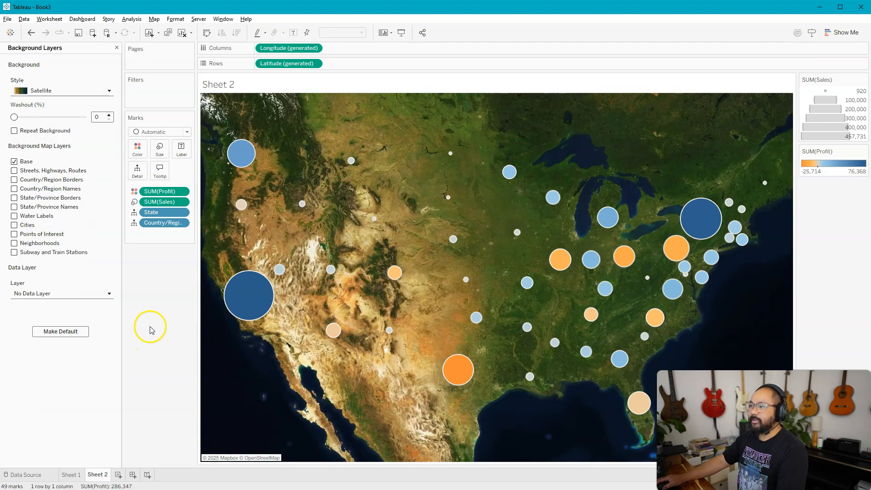
- Create a dashboard with Sheet 1 above Sheet 2, and shrink the Sheet 1 area to give the map more height
left_click(137, 476)
left_click_drag(43, 152, 331, 304)
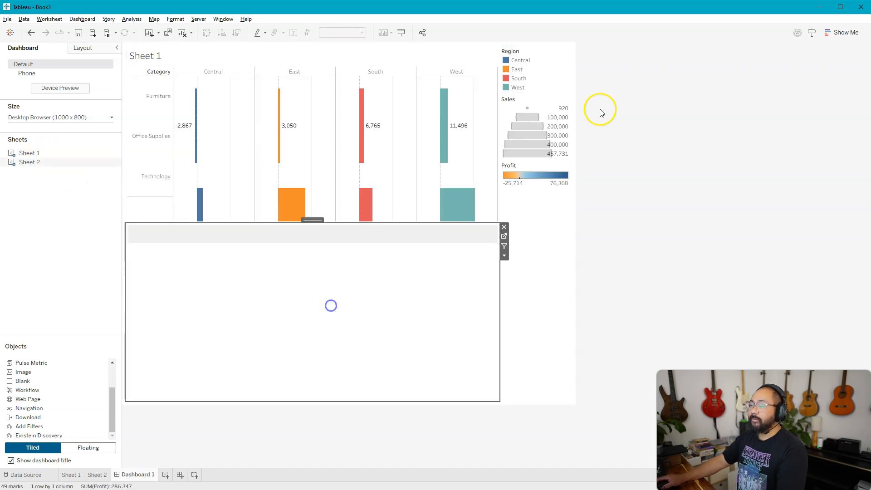
left_click_drag(383, 222, 381, 137)
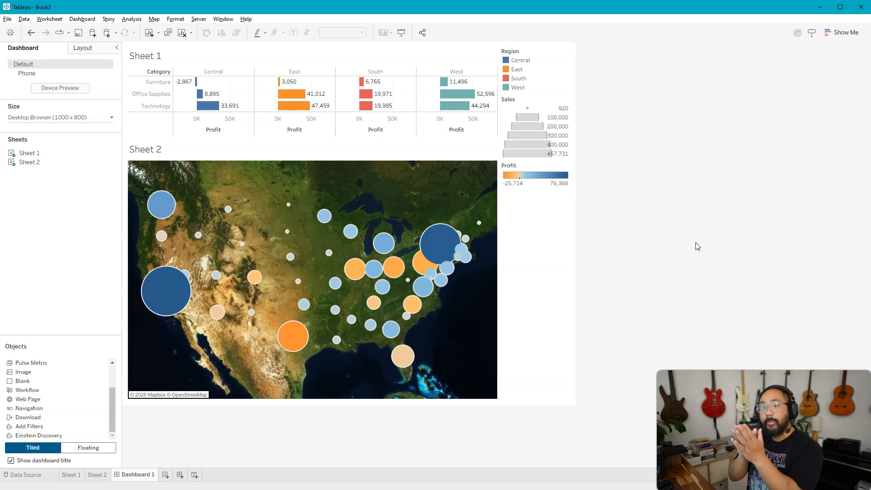
- Examine the Central region's profit bars, including Furniture, in the dashboard's Sheet 1 chart and clear the selection
left_click(225, 74)
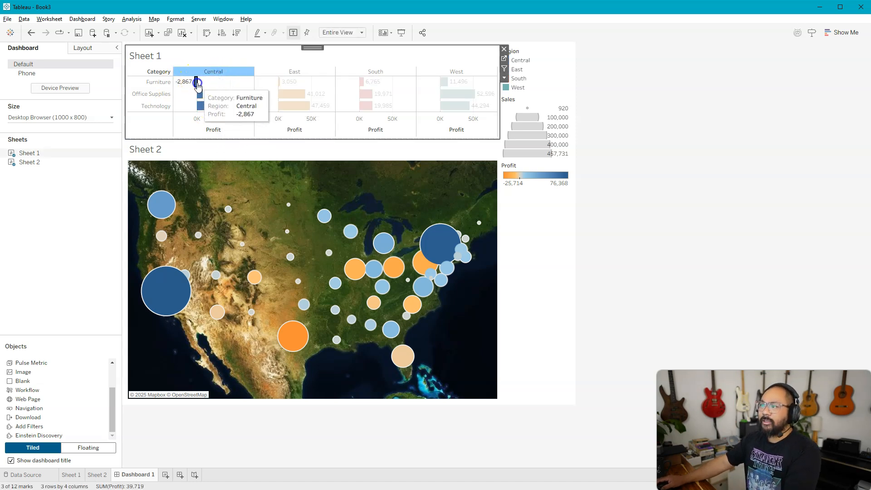
left_click(196, 82)
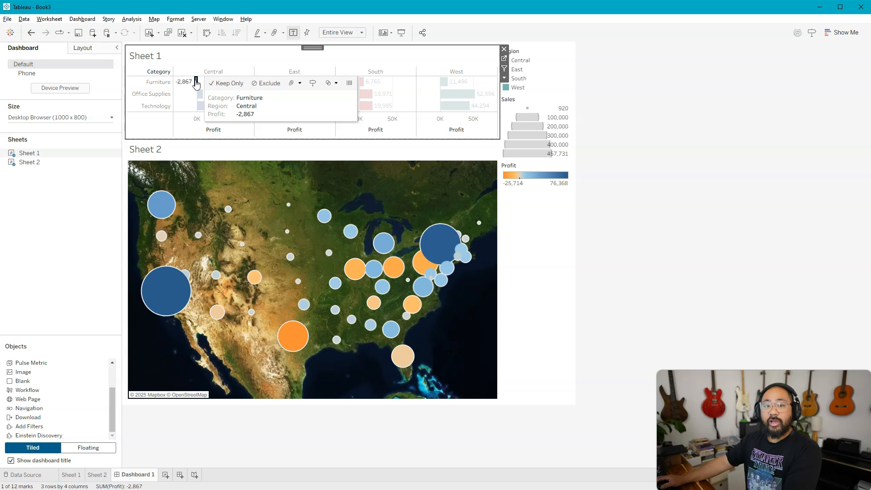
left_click(212, 59)
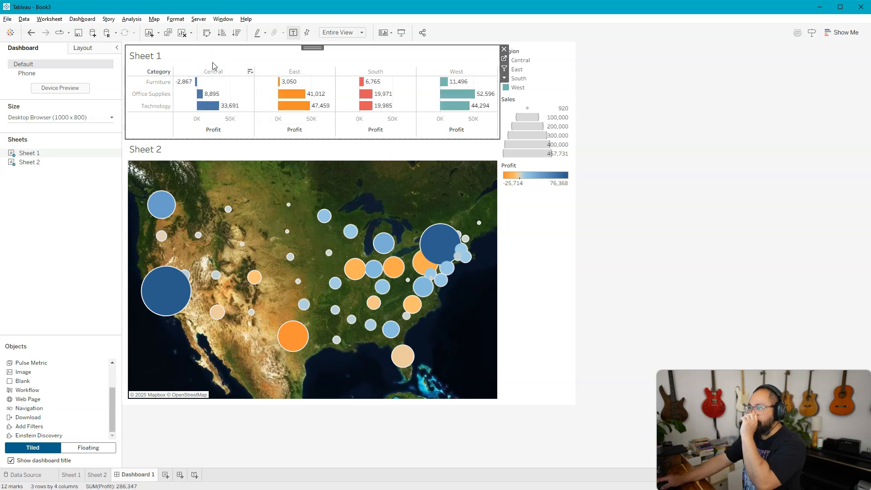
left_click(218, 72)
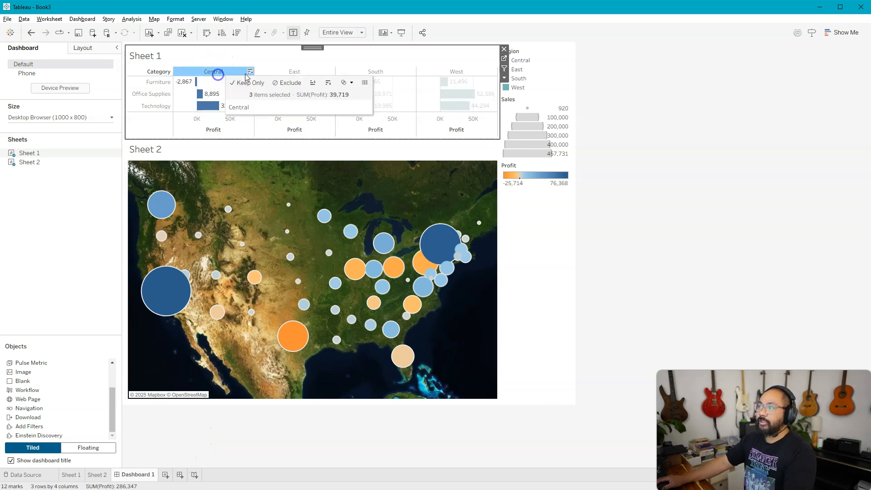
left_click(214, 72)
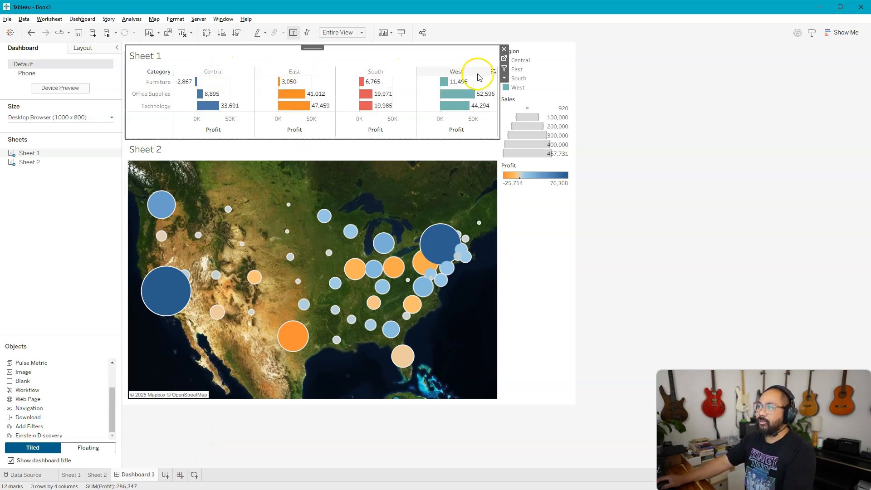
- Create a new worksheet charting Sales and Profit in columns by Category and Sub-Category in rows
left_click(166, 474)
left_click_drag(28, 109, 216, 159)
left_click_drag(38, 261, 412, 61)
left_click_drag(54, 329, 332, 47)
left_click_drag(41, 310, 363, 47)
- Colour and label the Sales and Profit bars by their own measures, and fit the chart to Entire View
left_click_drag(287, 50, 138, 177)
mouse_move(344, 47)
left_mouse_down()
mouse_move(335, 68)
mouse_move(137, 214)
mouse_move(149, 190)
left_mouse_up()
left_click_drag(154, 233, 182, 193)
left_click(168, 146)
left_click_drag(159, 220, 181, 177)
left_click(351, 31)
left_click(345, 65)
- Add a Region filter including all four regions, and show it as a single-value list
left_click_drag(29, 195, 161, 95)
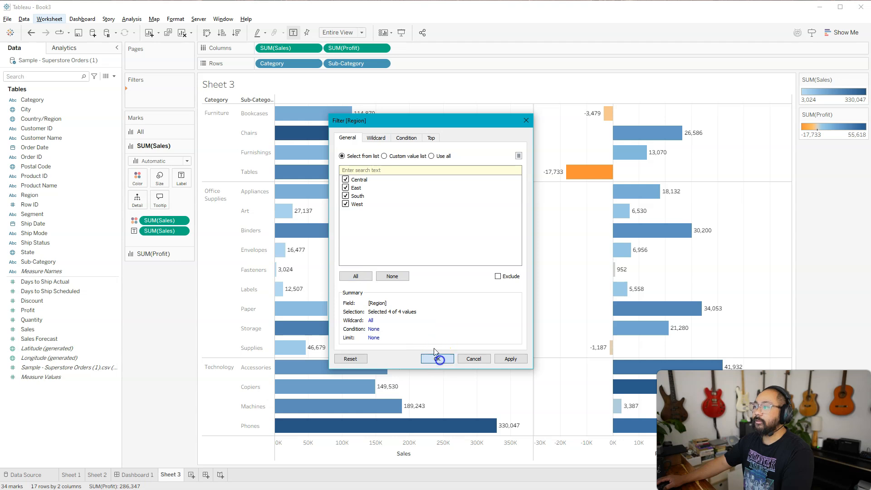
left_click(436, 358)
right_click(175, 92)
left_click(196, 113)
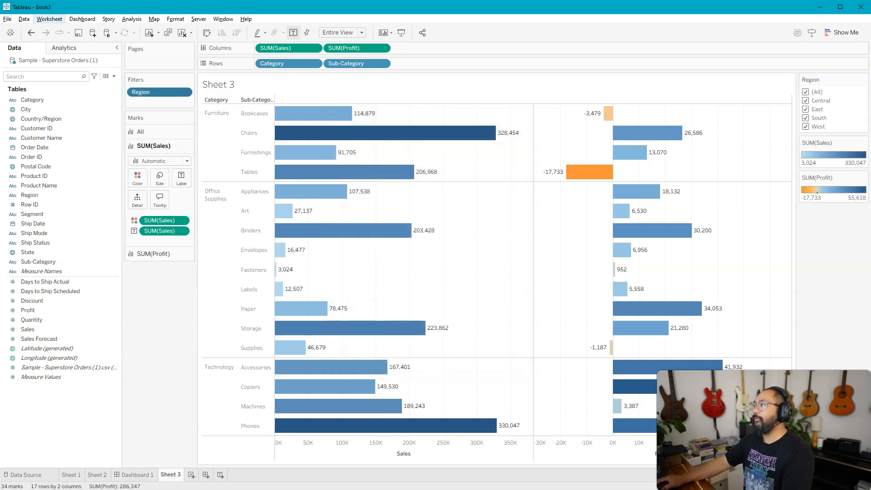
left_click(863, 80)
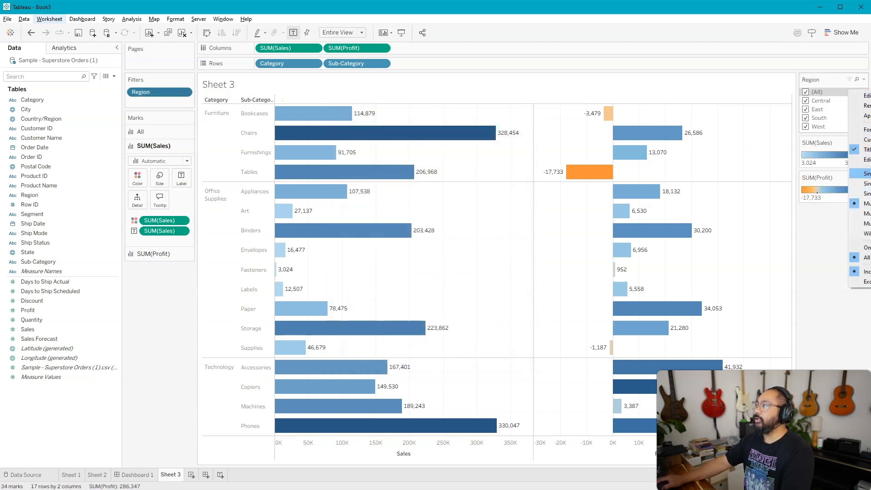
left_click(864, 173)
- Compare the chart filtered to Central, East, South and West, return to all regions, and inspect the profit bar for Tables
left_click(805, 101)
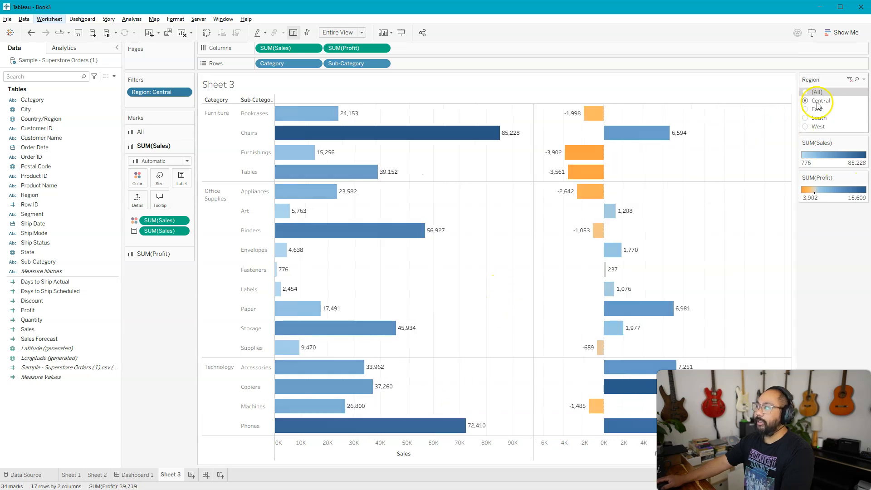
left_click(806, 110)
left_click(805, 117)
left_click(805, 126)
left_click(805, 92)
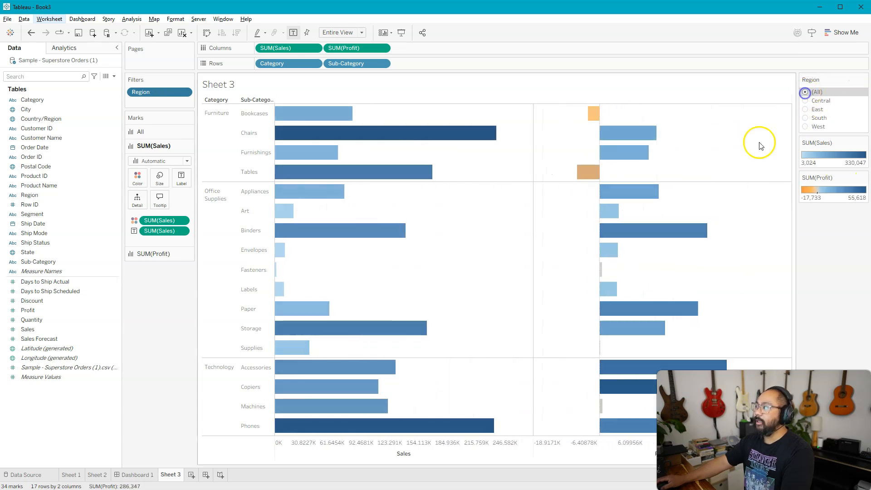
left_click(592, 173)
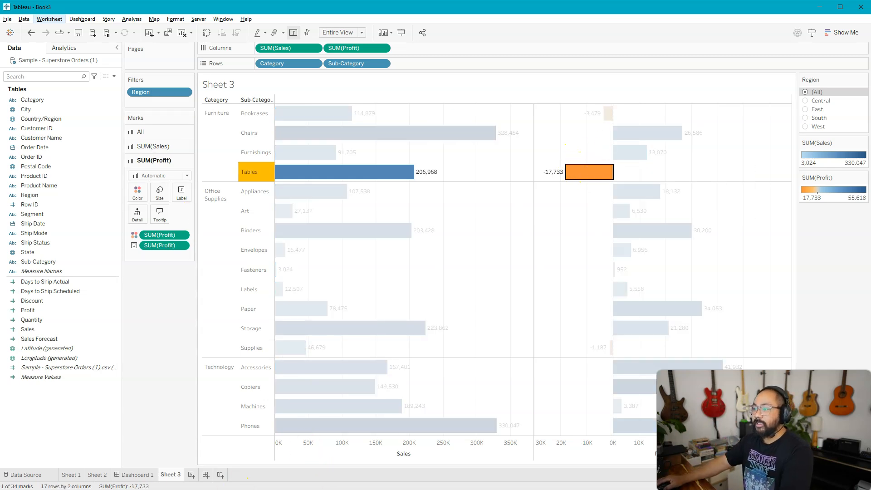
left_click(574, 179)
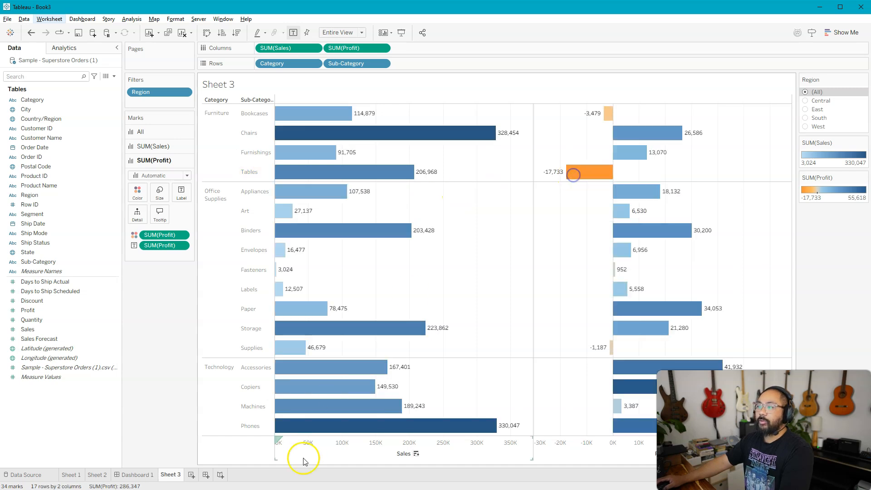
- Create a new worksheet charting Profit and Sales in rows as lines over the continuous quarter of Order Date in columns
left_click(191, 474)
left_click_drag(40, 313, 220, 156)
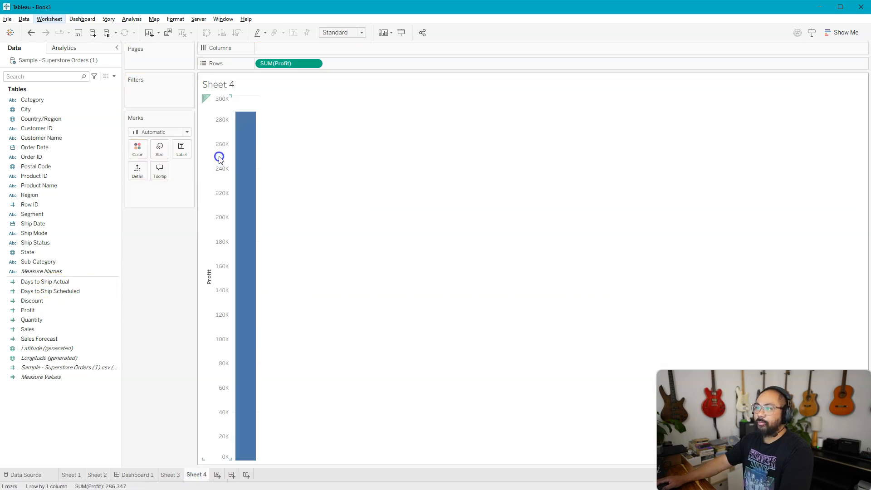
left_click_drag(38, 153, 276, 50)
left_click(392, 288)
double_click(393, 289)
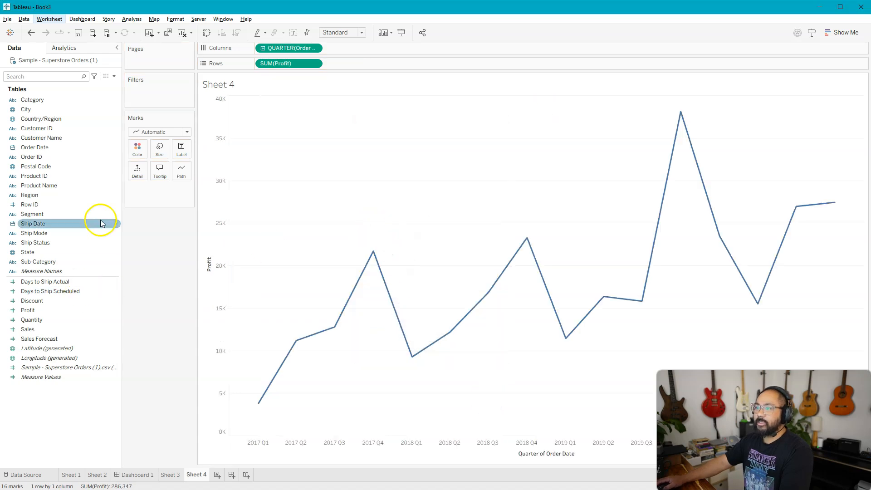
left_click_drag(51, 328, 354, 64)
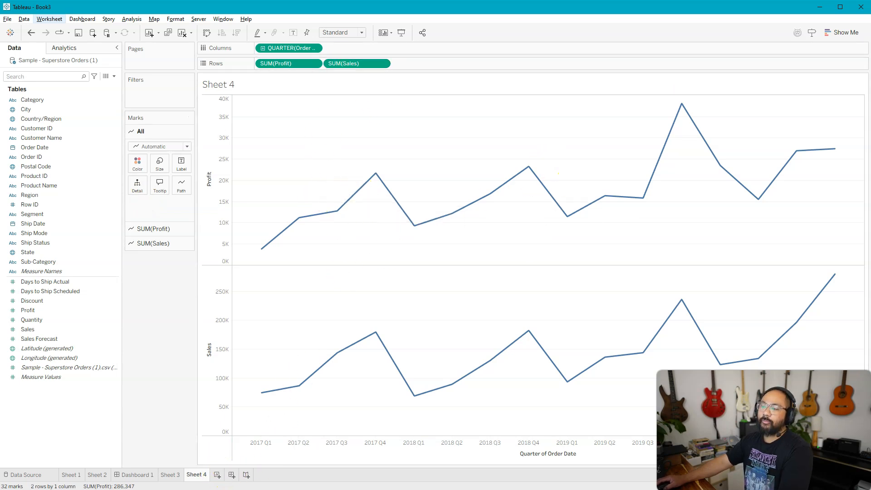
- Change the Order Date granularity in columns to continuous month and then to week
right_click(290, 47)
left_click(356, 260)
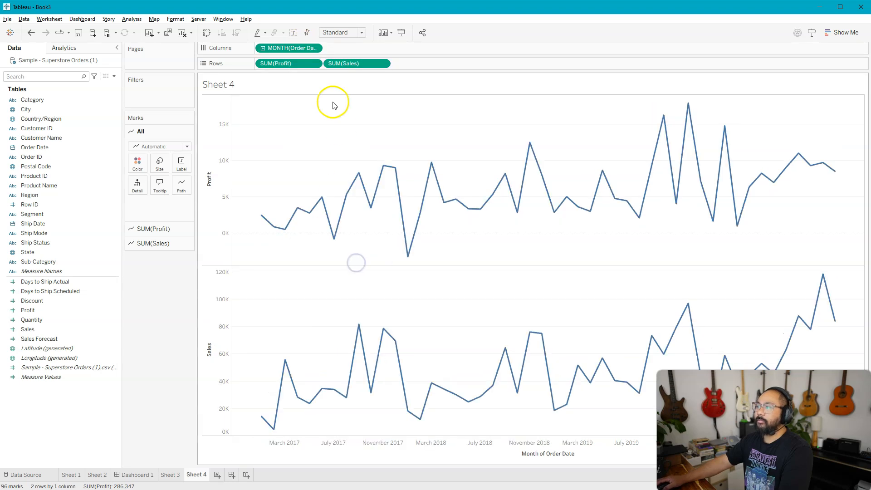
right_click(292, 50)
left_click(355, 275)
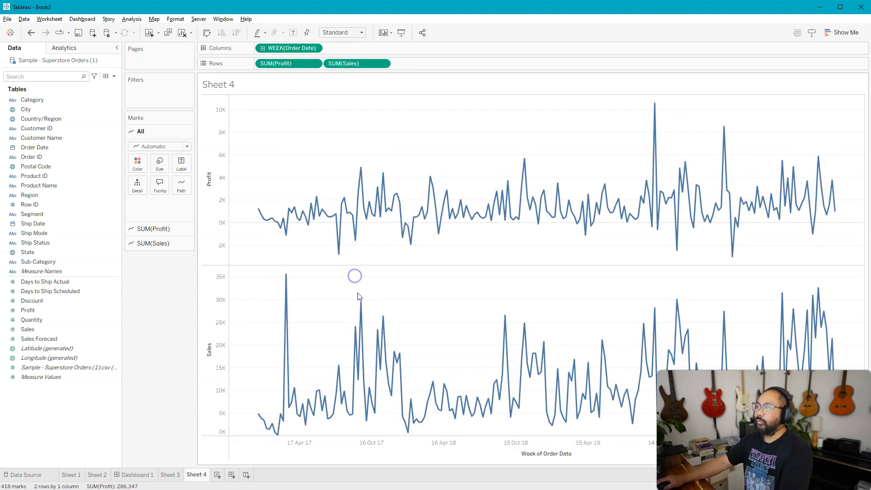
- Apply a Moving Average quick table calculation to both the Profit and Sales measures in rows
left_click(287, 64)
right_click(291, 64)
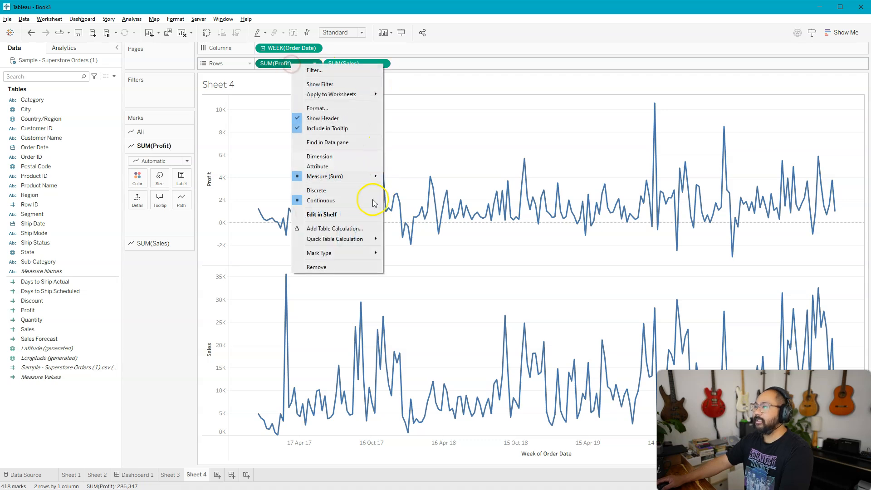
left_click(271, 62)
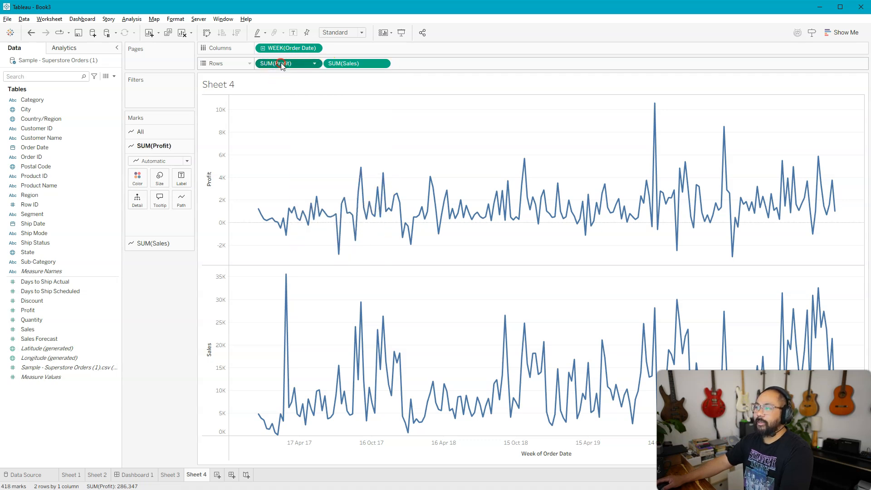
right_click(281, 63)
mouse_move(336, 238)
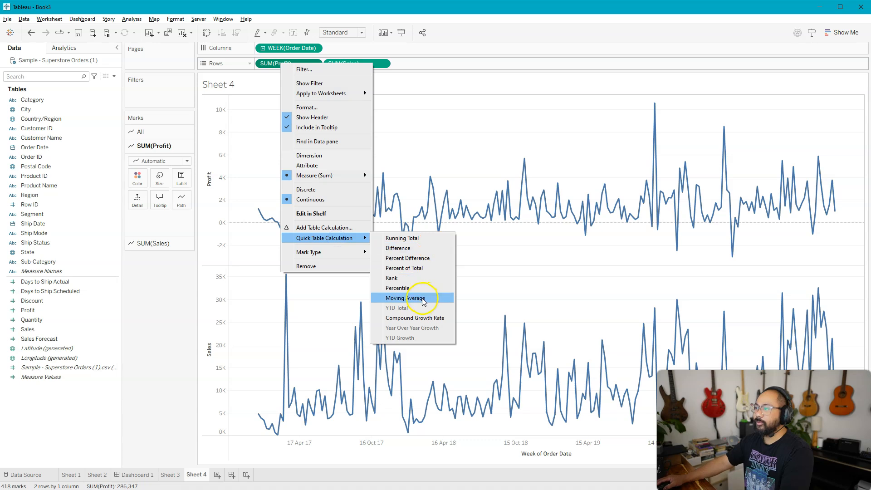
left_click(405, 297)
left_click(357, 65)
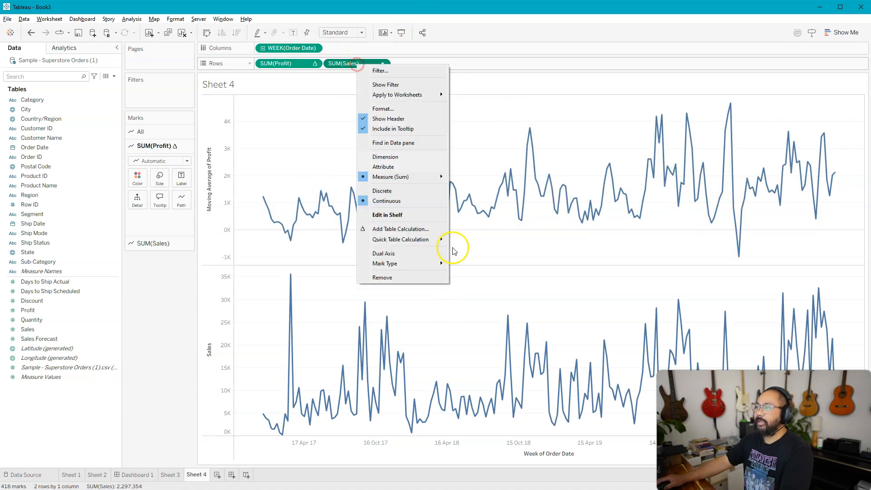
mouse_move(449, 233)
left_click(492, 297)
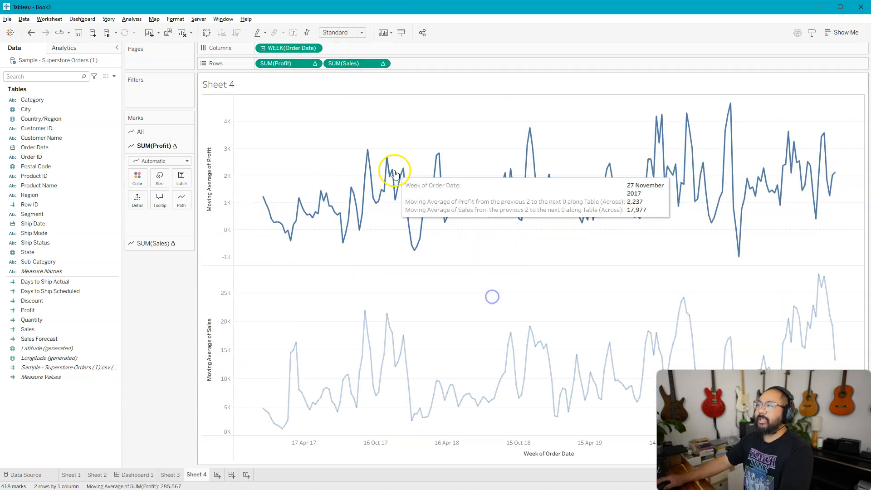
- Set the window start to -14 in the moving average formulas of both Profit and Sales
double_click(301, 63)
double_click(320, 63)
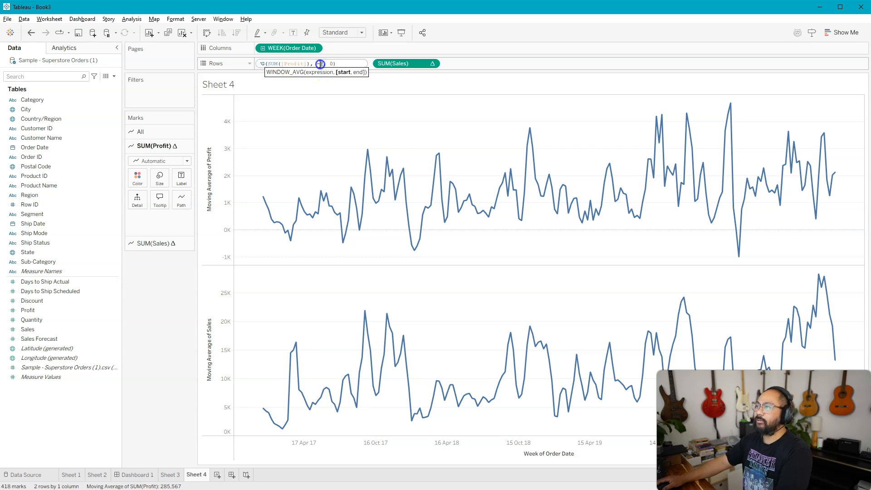
left_click(408, 66)
double_click(360, 62)
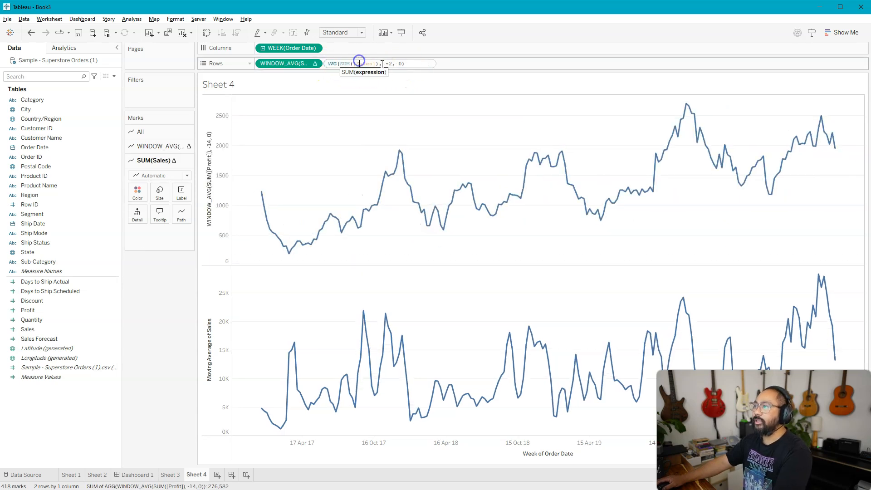
double_click(389, 64)
type("-14")
key("Return")
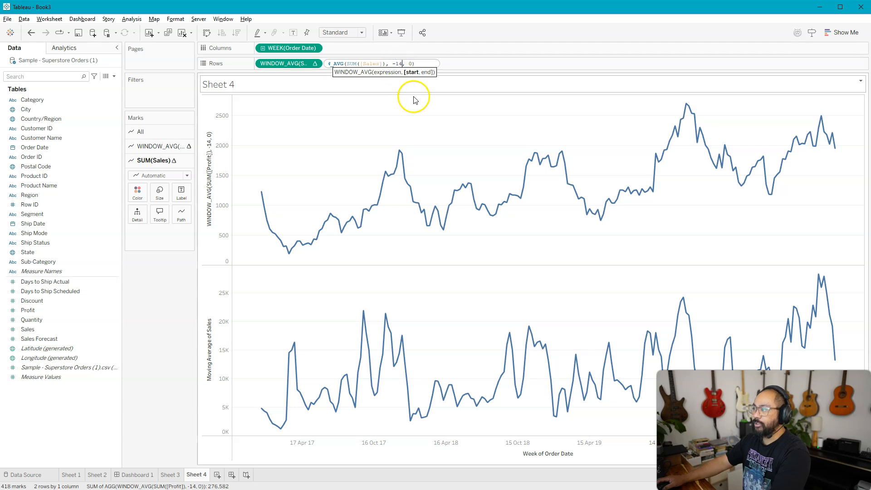
- Colour the Profit and Sales lines by their own moving averages, and give the Sales line the Orange palette
left_click_drag(290, 63, 191, 148)
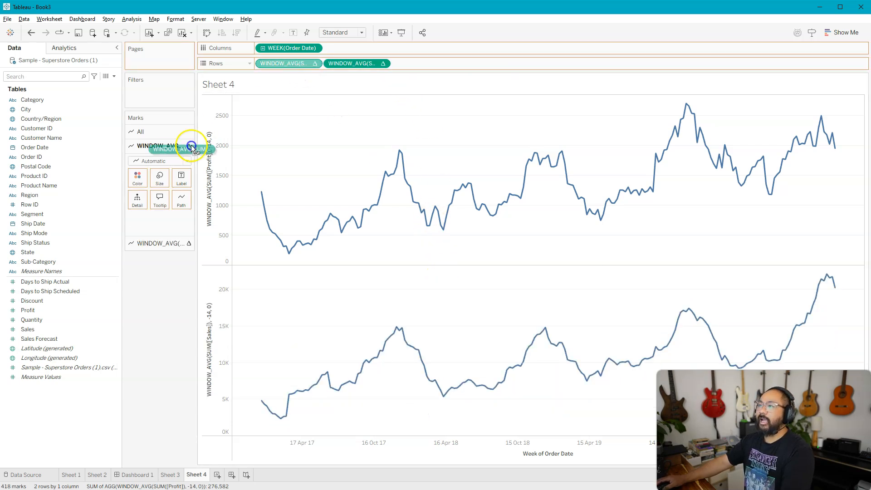
left_click_drag(134, 181, 135, 182)
left_click_drag(361, 63, 142, 192)
double_click(835, 126)
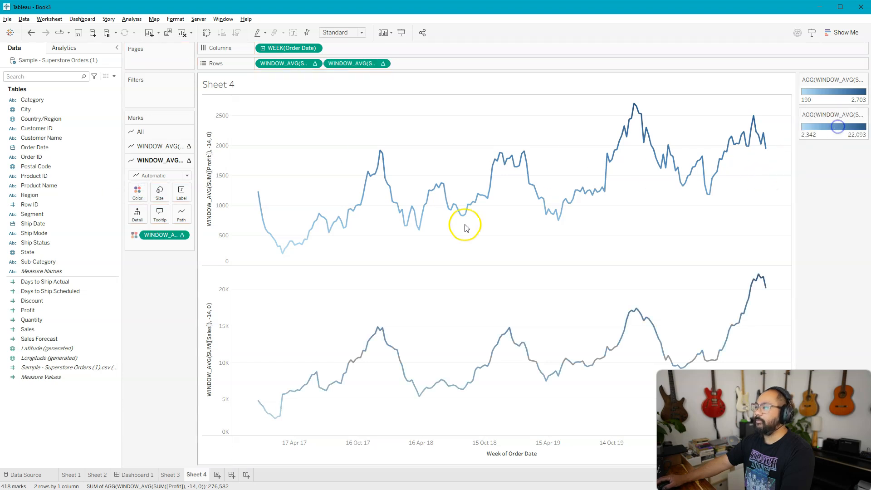
left_click(440, 156)
left_click(426, 189)
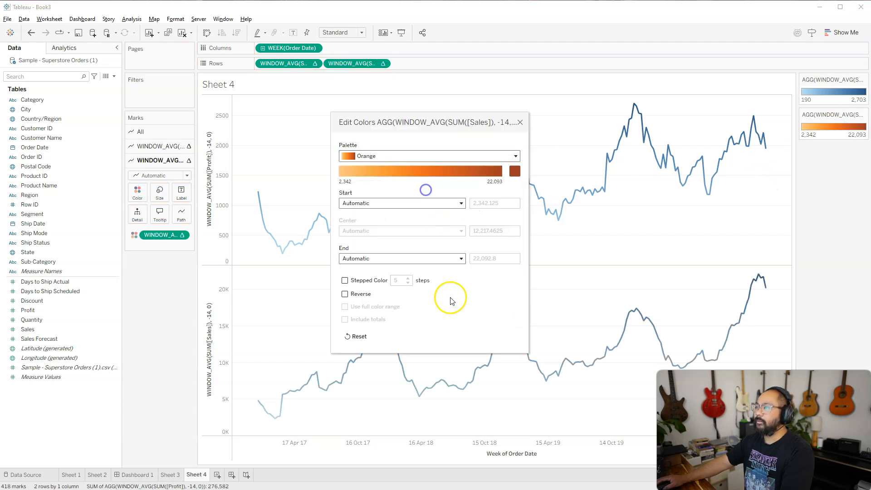
- Build a new dashboard with an enlarged Sheet 3 above Sheet 4, and inspect the Appliances sales bar
left_click(231, 474)
left_click_drag(47, 171, 348, 322)
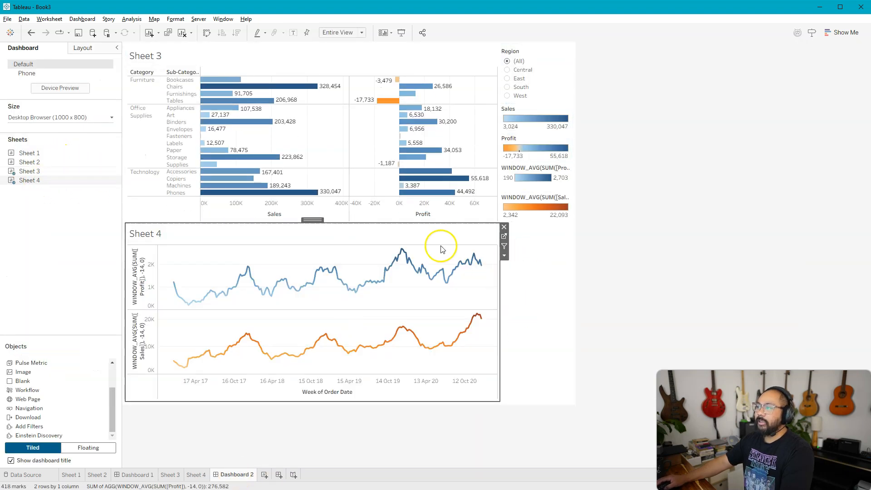
left_click_drag(436, 227, 430, 259)
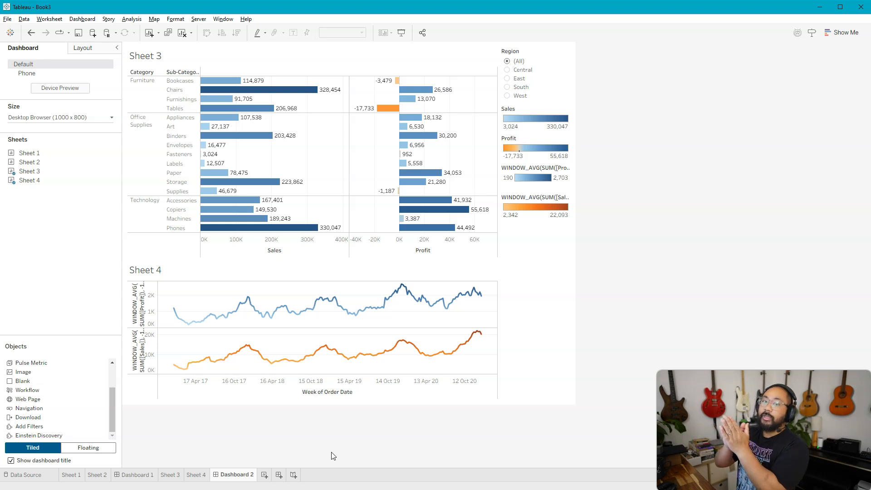
mouse_move(219, 134)
left_click(219, 117)
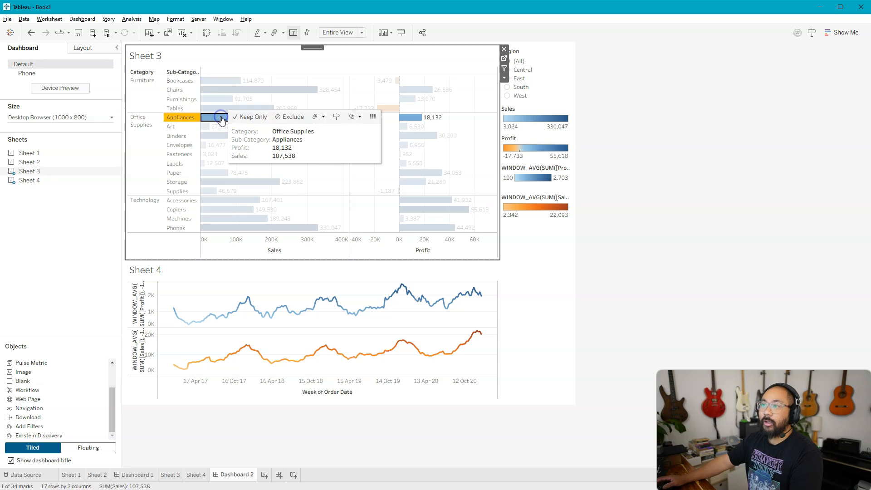
- Create another worksheet with Sales and Profit bars by Category and Sub-Category, fitted to Entire View
left_click(264, 474)
left_click_drag(34, 100, 214, 151)
left_click_drag(32, 262, 380, 63)
left_click_drag(50, 336, 316, 49)
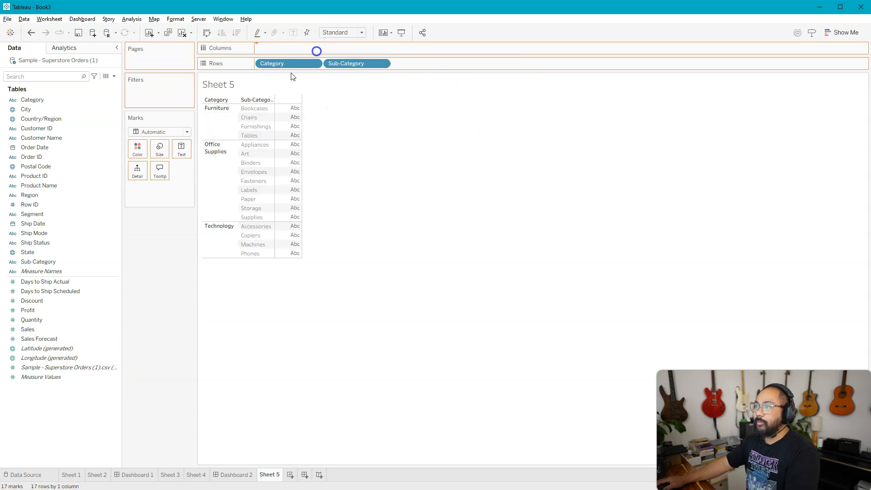
left_click_drag(52, 309, 379, 50)
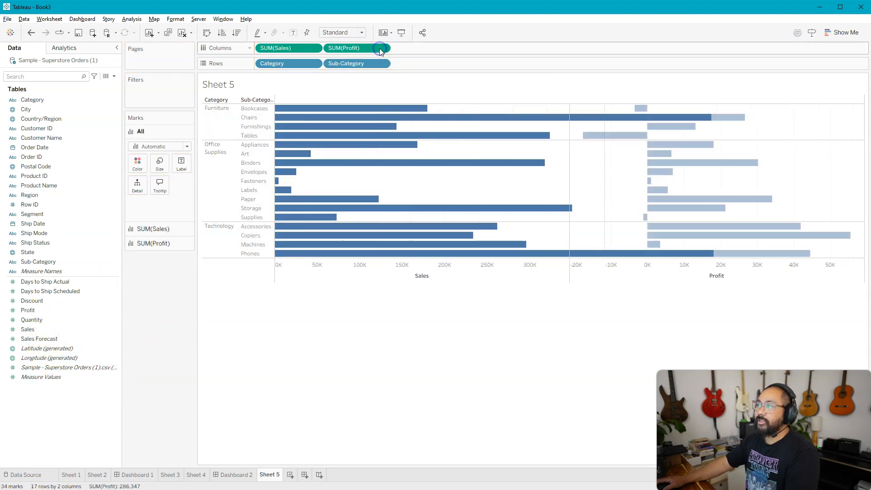
left_click(338, 33)
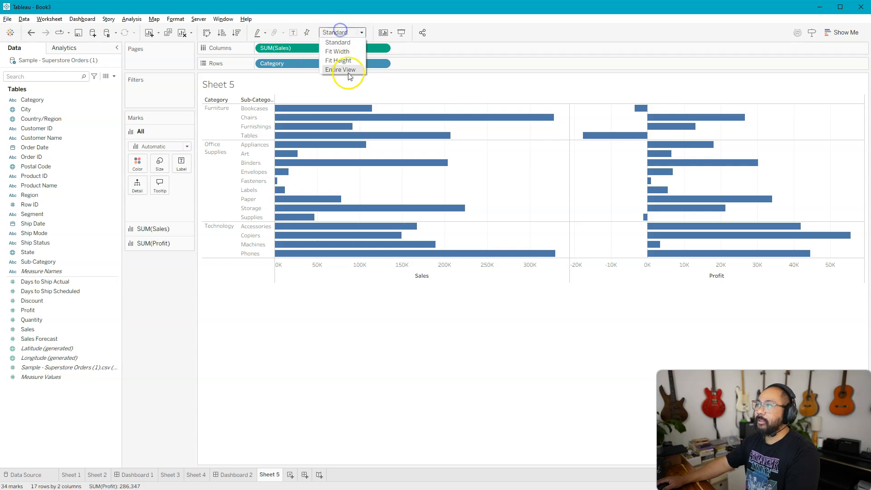
left_click(344, 69)
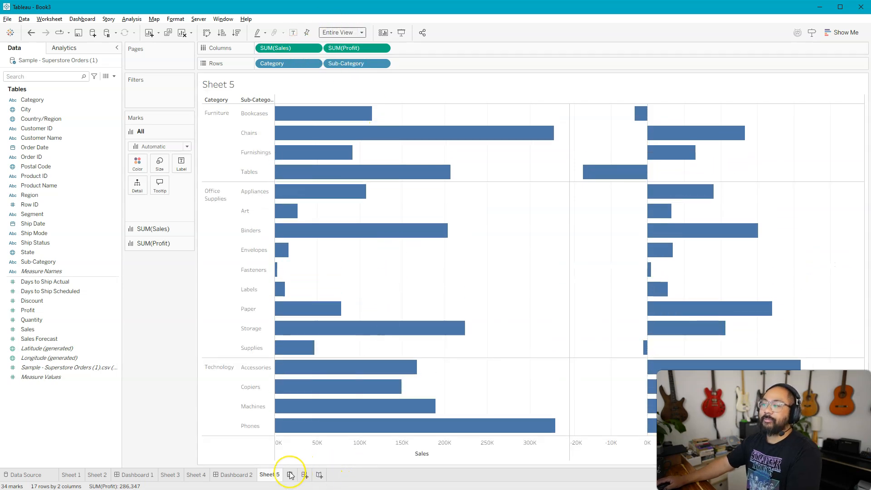
- Create a new worksheet with a treemap of Sales by Product Name, coloured by Region
left_click(291, 474)
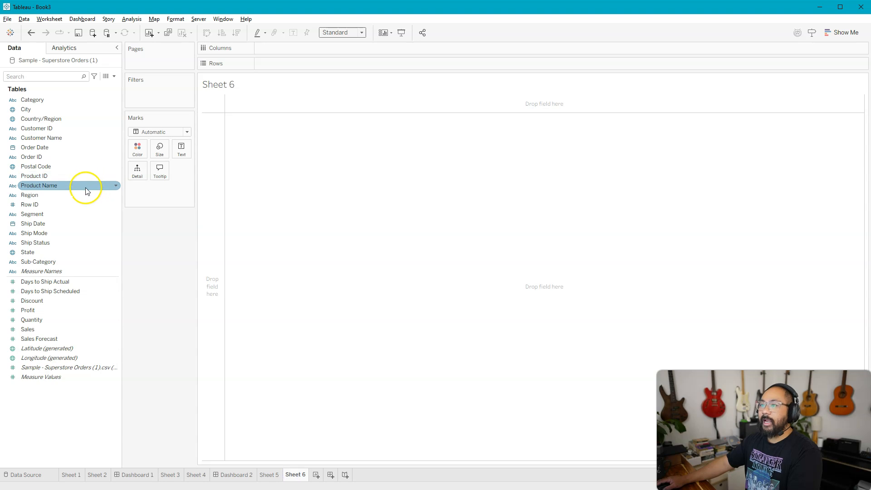
double_click(85, 186)
double_click(31, 328)
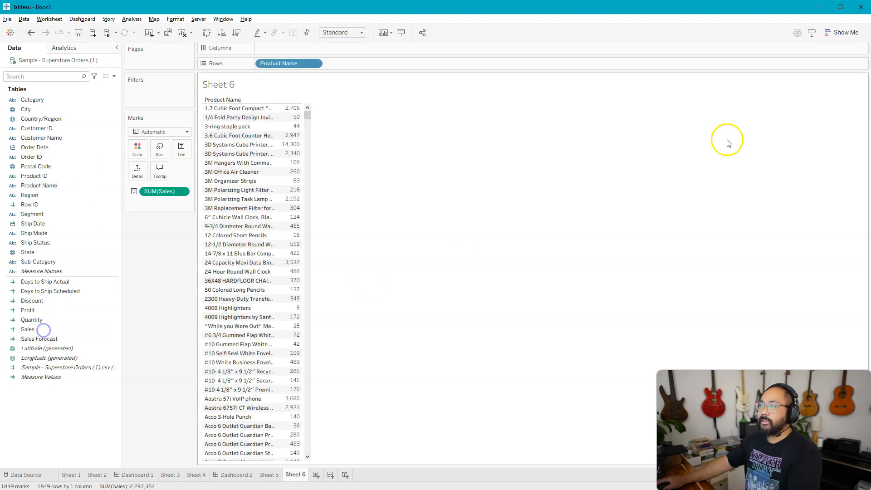
left_click(844, 33)
left_click(787, 134)
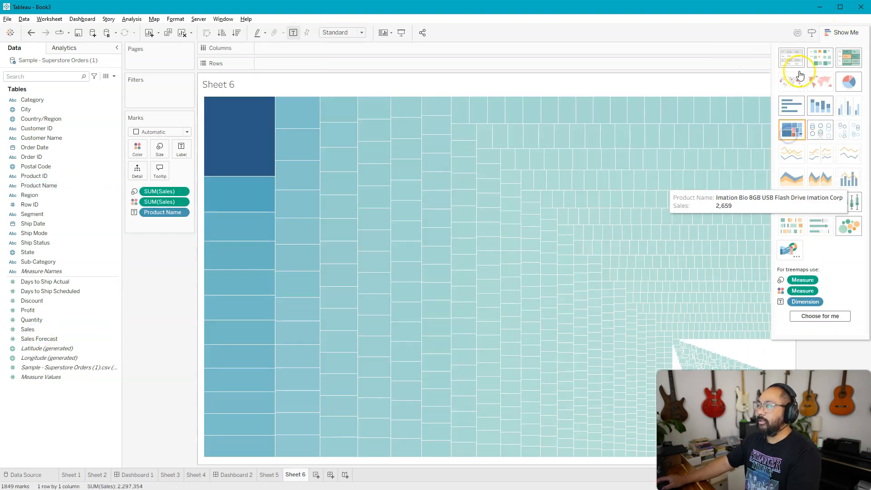
left_click(844, 32)
left_click_drag(32, 195, 138, 150)
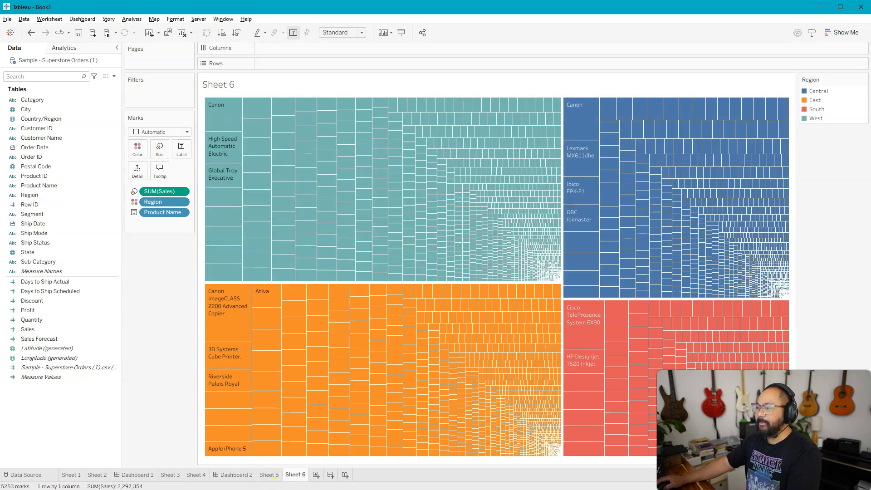
- Build a third dashboard with Sheet 5 above Sheet 6, and fit the Sheet 6 treemap to Entire View
left_click(330, 474)
left_click_drag(39, 189, 351, 304)
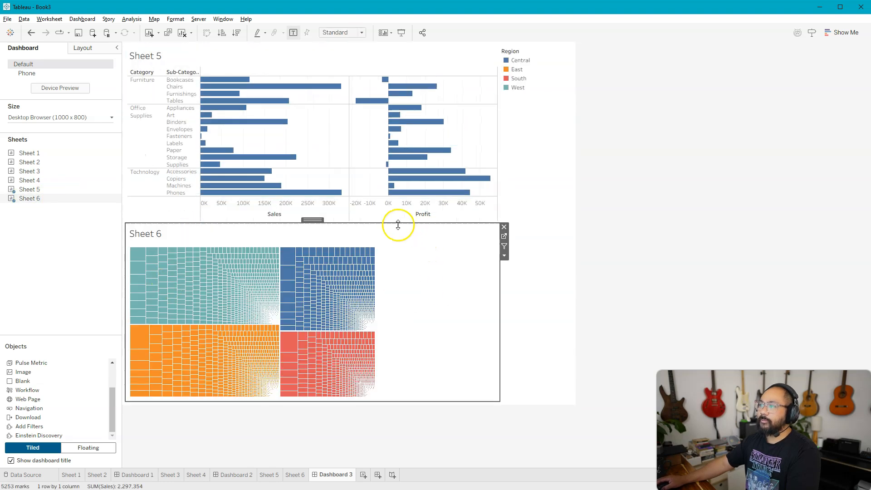
left_click(356, 33)
left_click(352, 67)
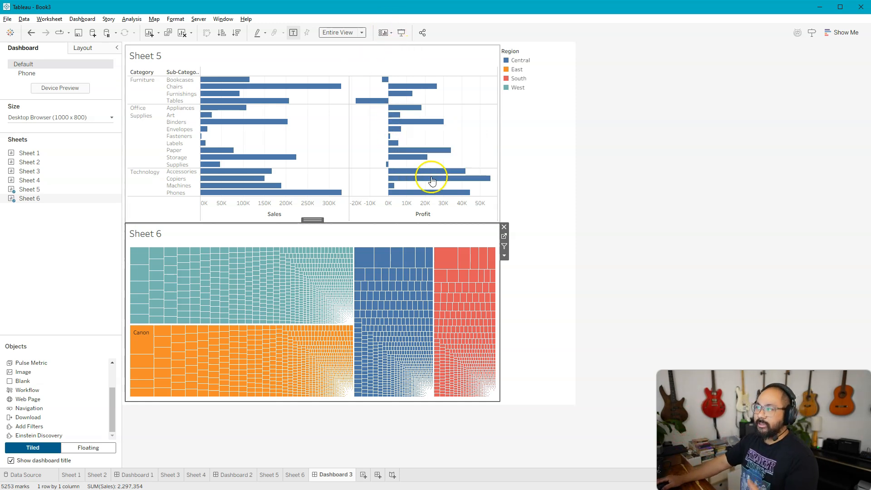
- Return to Dashboard 1 and hide all worksheets used in Dashboard 1, Dashboard 2 and Dashboard 3
left_click(134, 474)
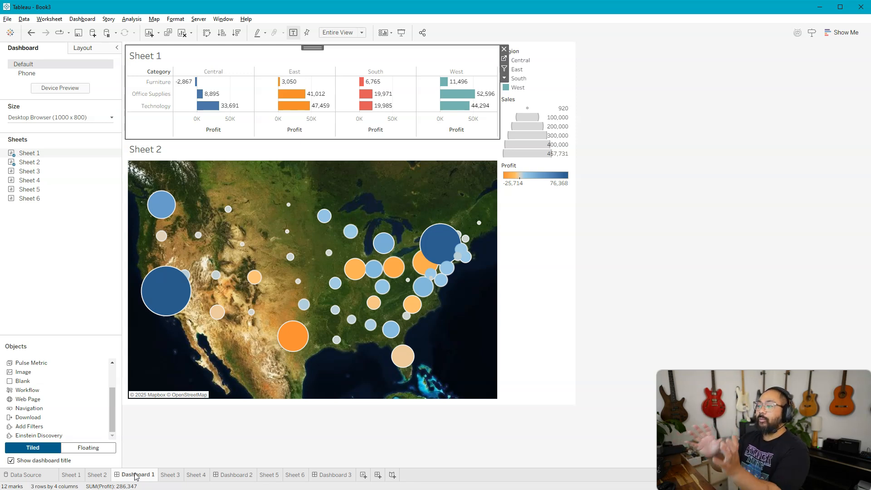
right_click(135, 475)
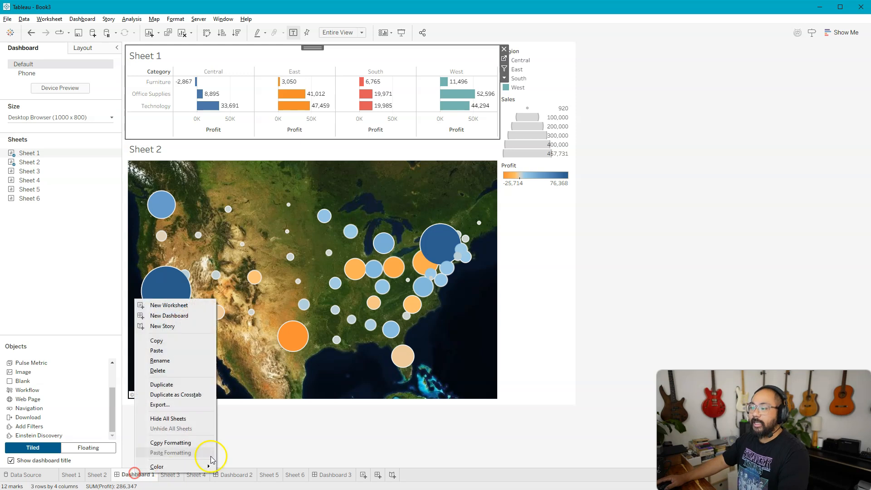
left_click(180, 422)
right_click(180, 474)
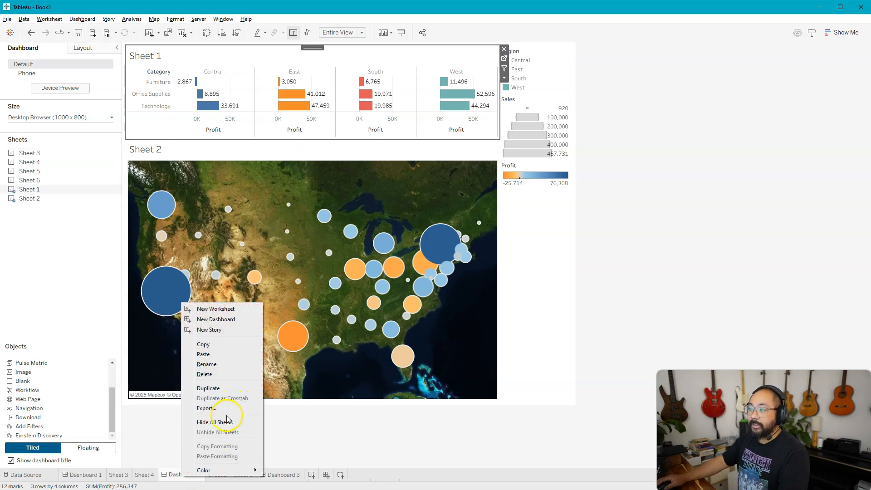
left_click(227, 418)
right_click(241, 471)
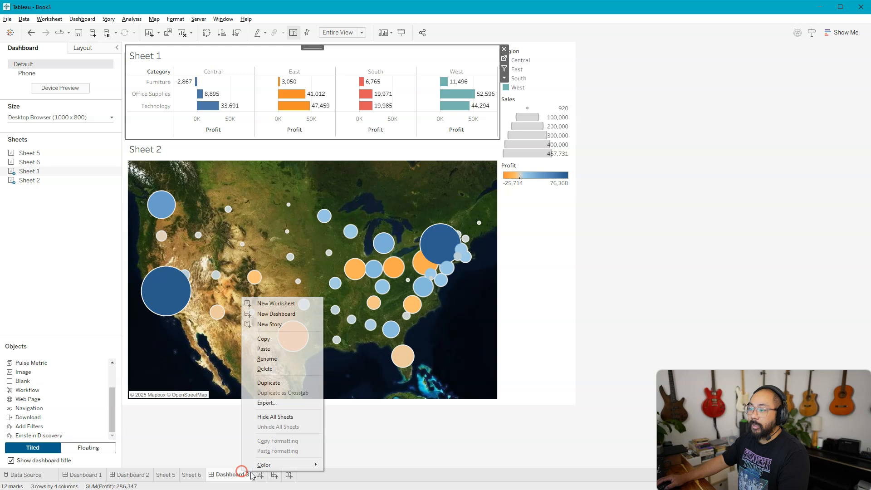
left_click(285, 417)
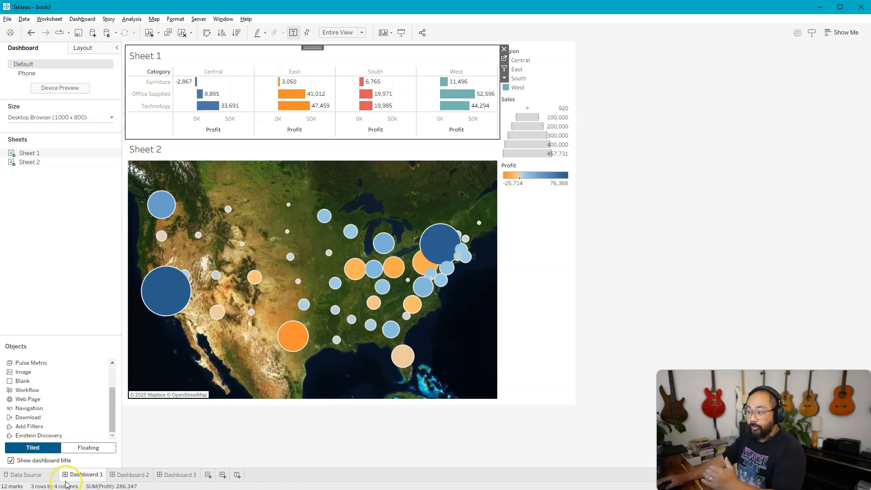
mouse_move(98, 476)
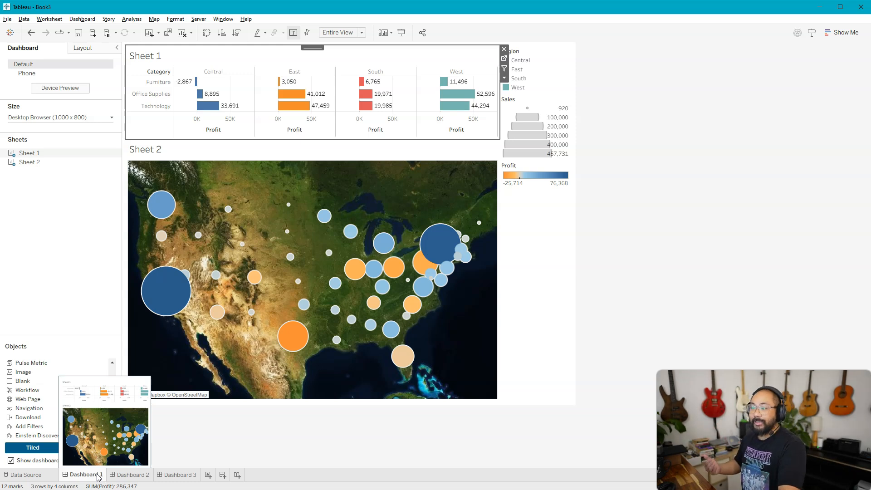
- Review Dashboard 1, Dashboard 2 with the Appliances marks selected in Sheet 3, and Dashboard 3, and return to Dashboard 1
left_click(255, 461)
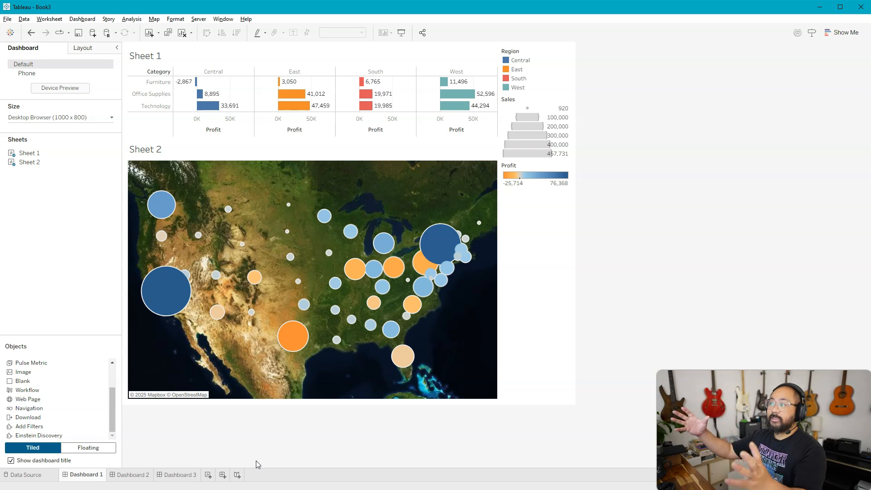
left_click(271, 53)
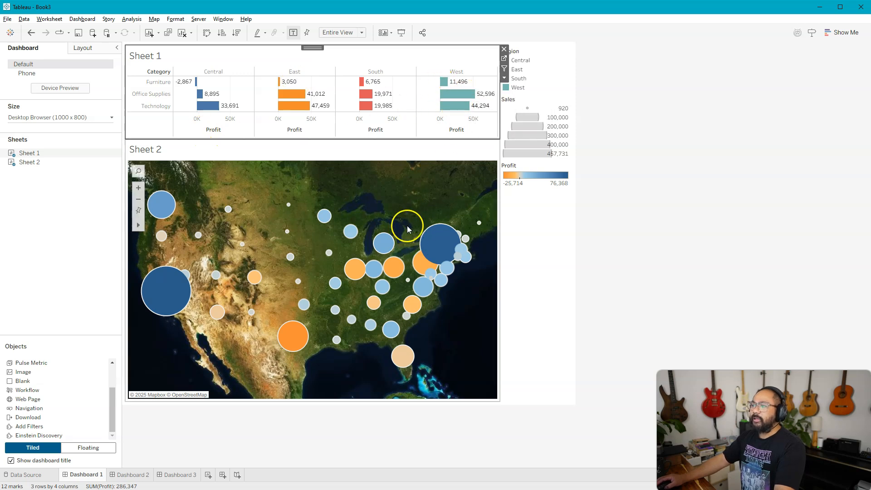
left_click(127, 474)
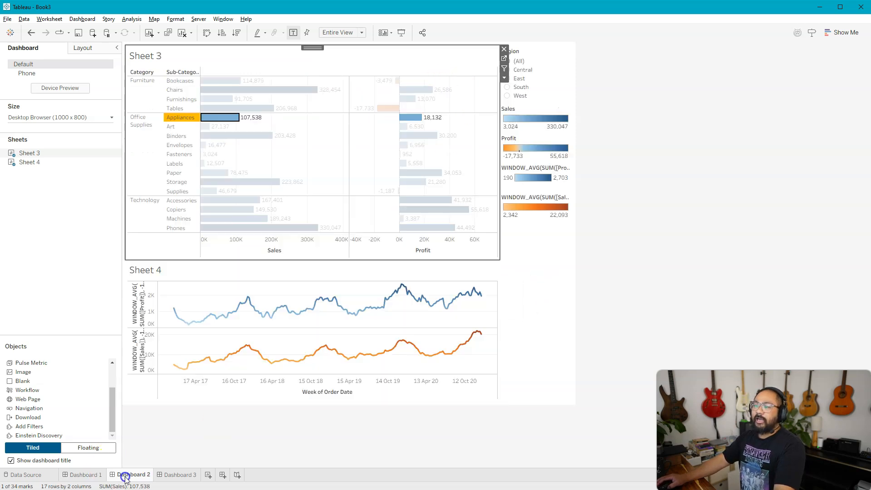
left_click(207, 119)
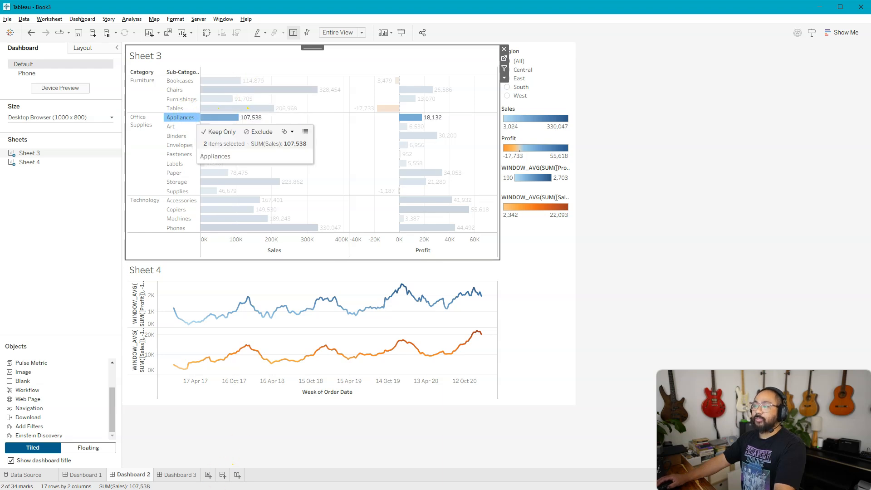
left_click(180, 474)
left_click(622, 335)
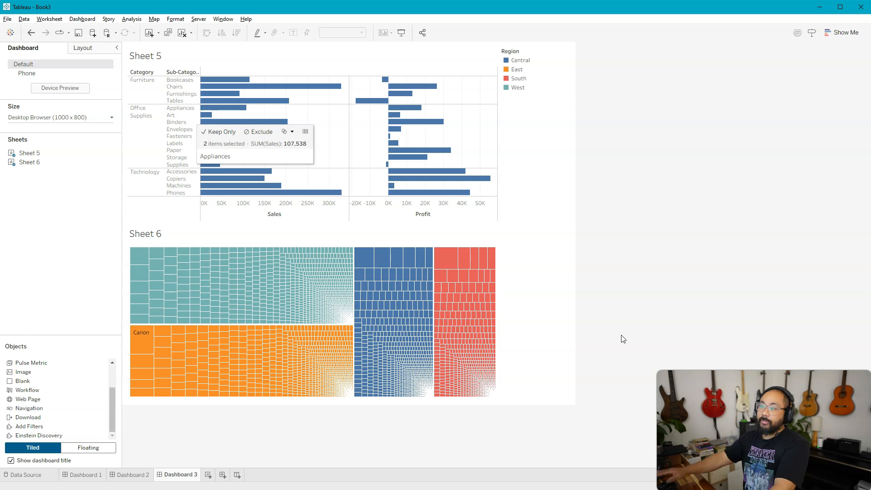
left_click(70, 474)
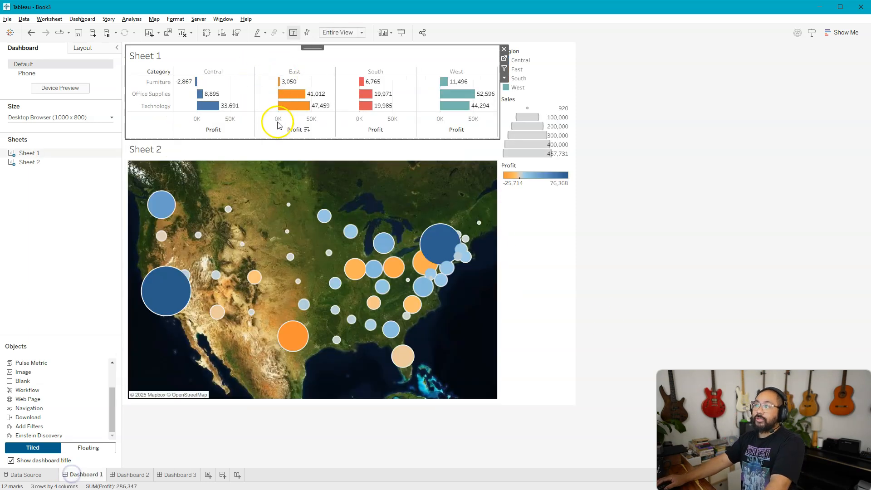